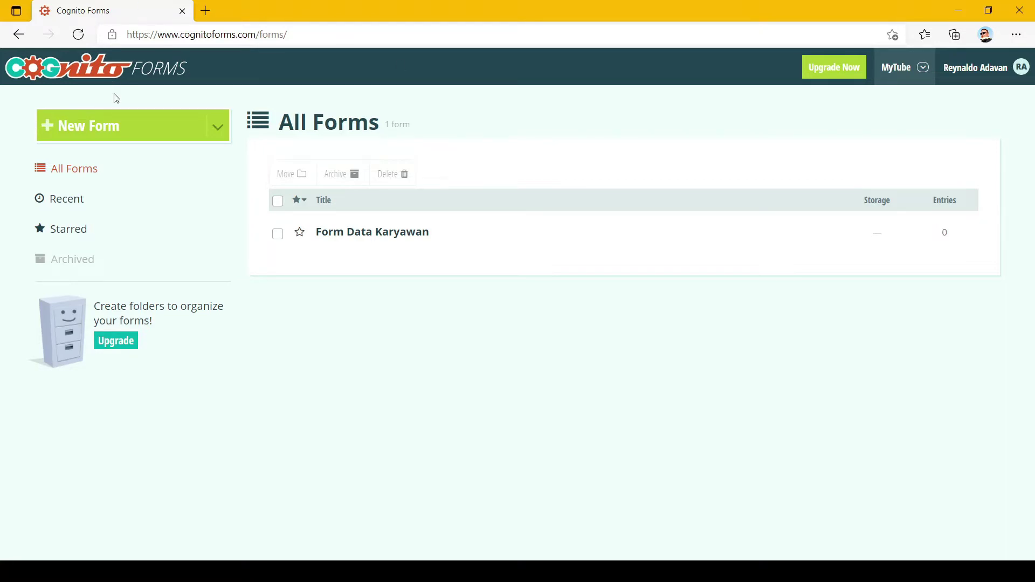
Create a new blank form and title it 'Test Text Box'.
left_click(102, 132)
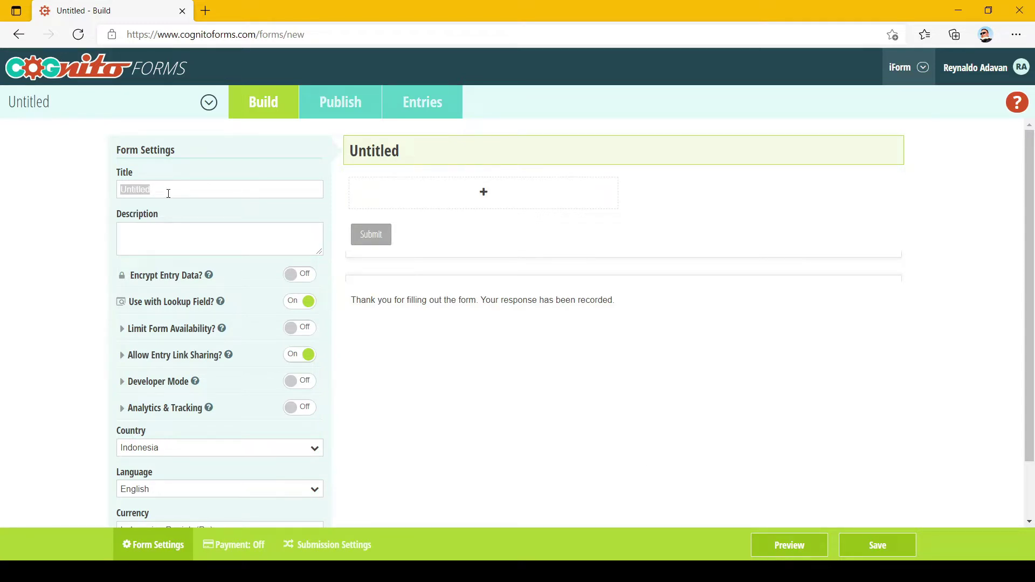
type("Test Text Box")
left_click(960, 224)
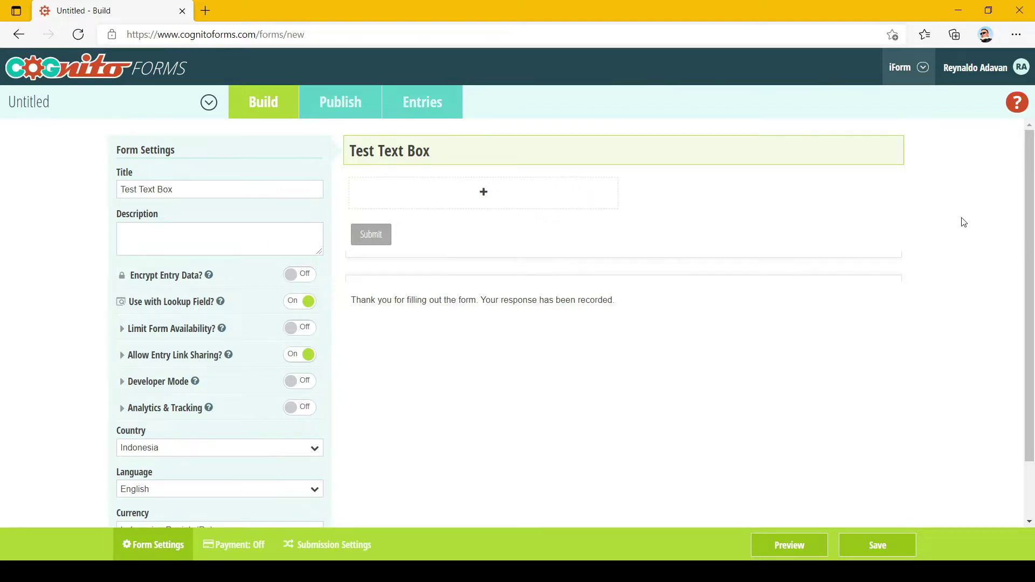
Add a Textbox field and change its label to 'Nama Karyawan'.
left_click(484, 195)
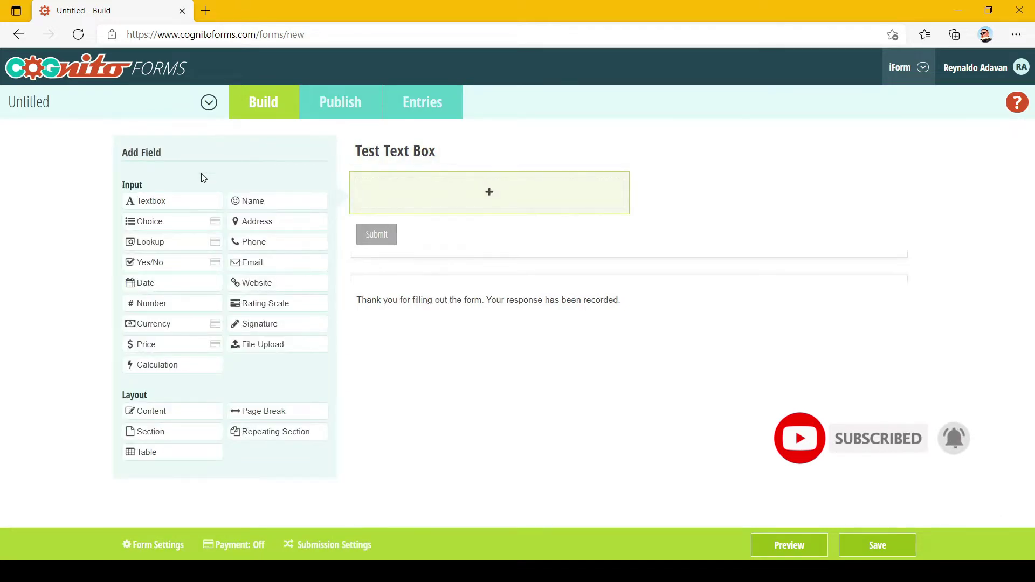
left_click(169, 201)
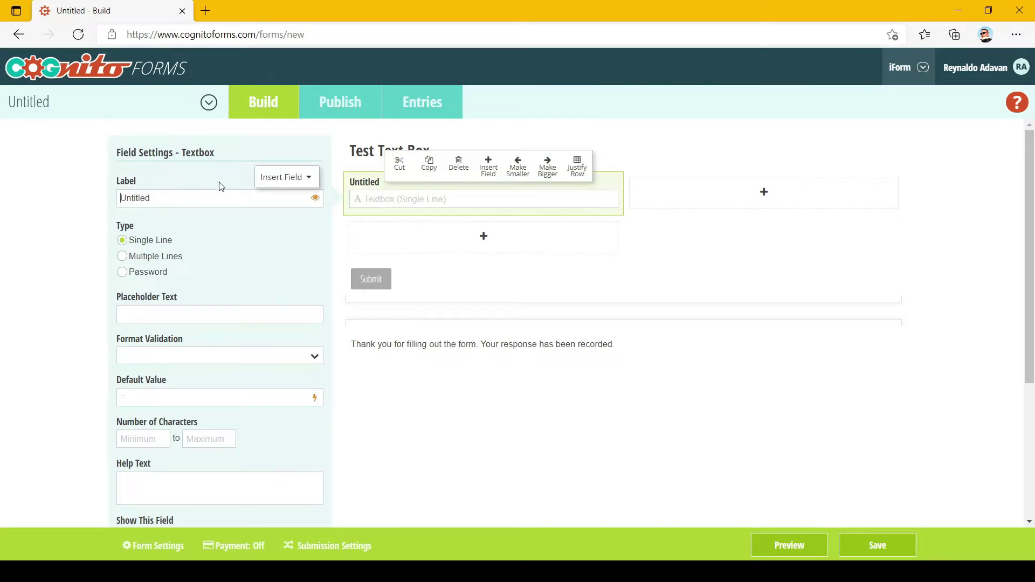
double_click(183, 201)
type("Nama Karyawan")
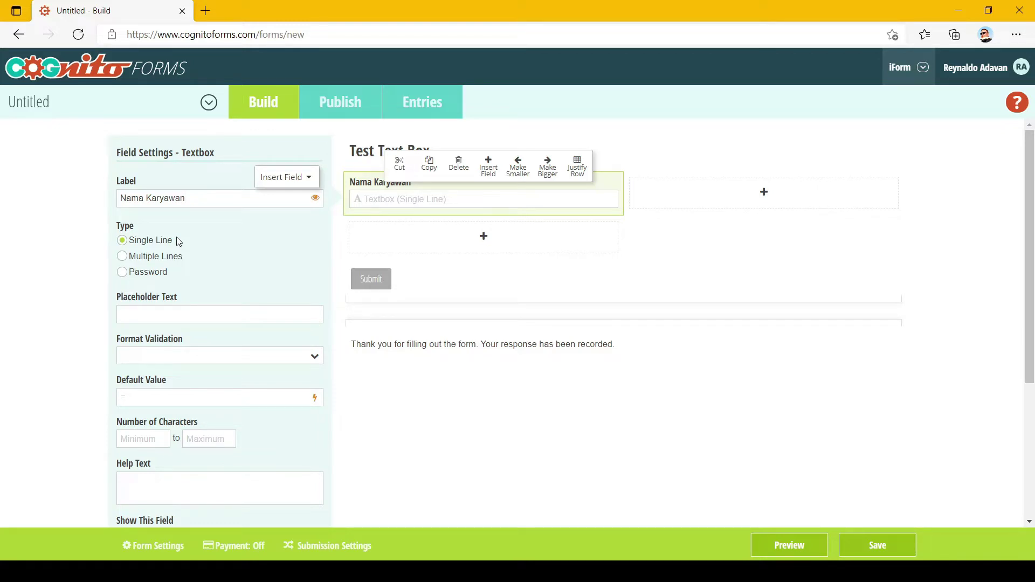
left_click(145, 259)
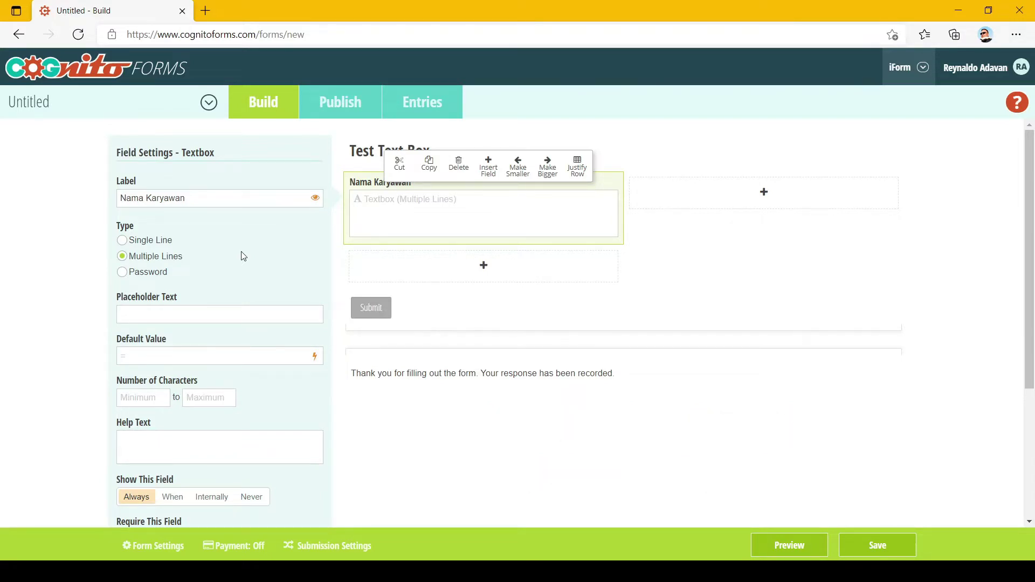
left_click(138, 273)
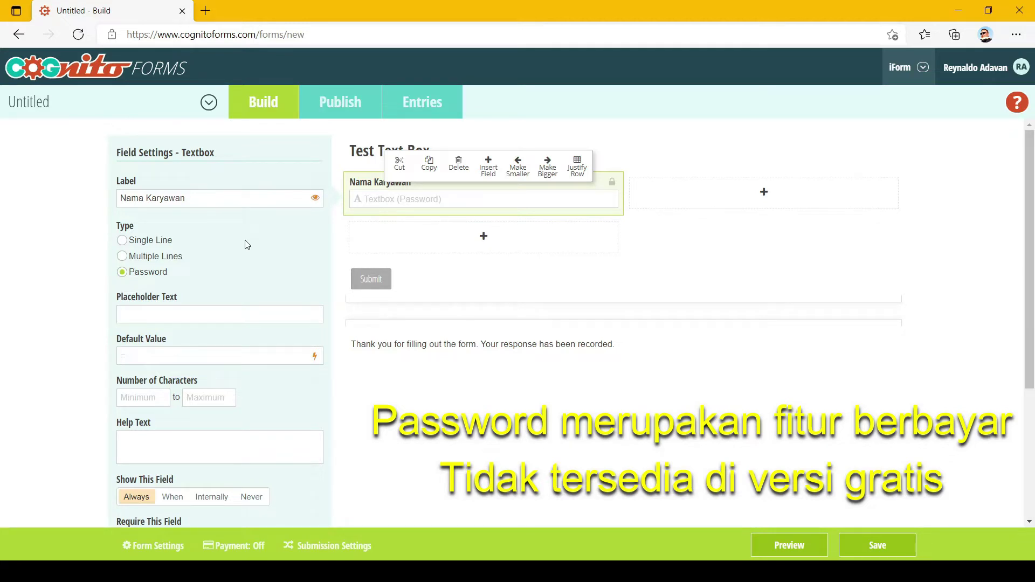
left_click(169, 244)
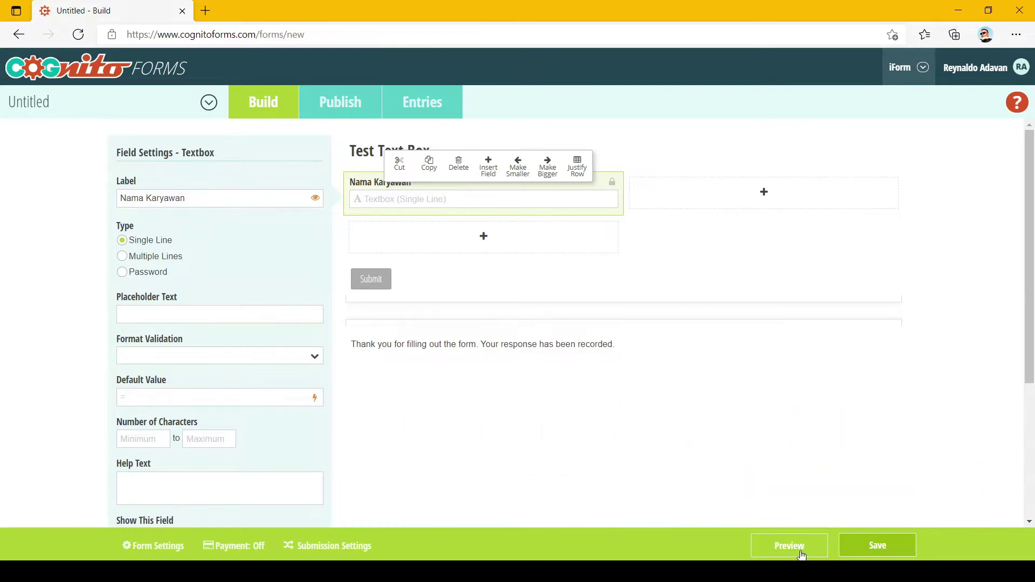
Preview the form and type sample text into the single-line Nama Karyawan field.
left_click(790, 545)
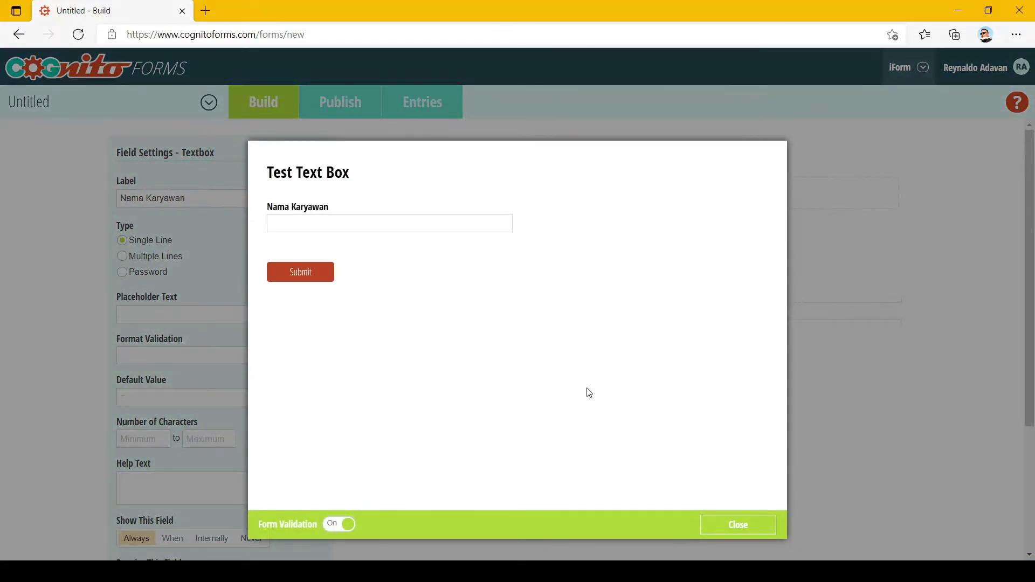
left_click(395, 221)
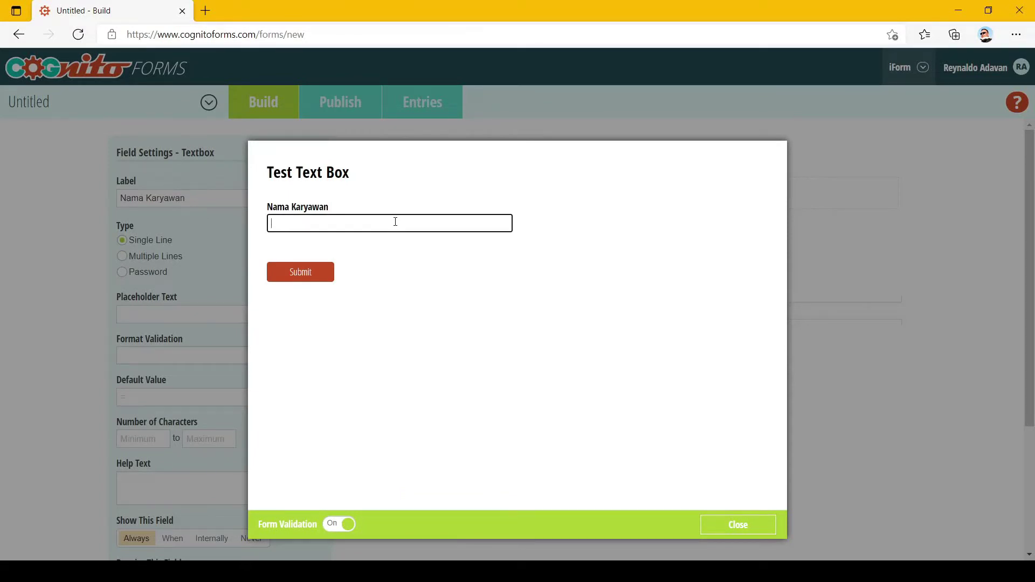
type("kakakakakakakakkak")
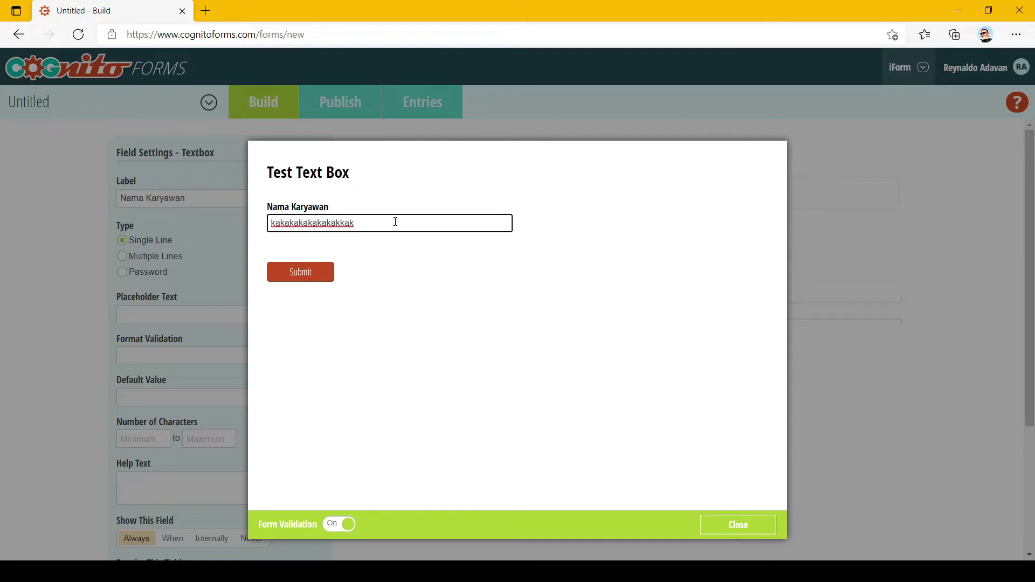
left_click(713, 526)
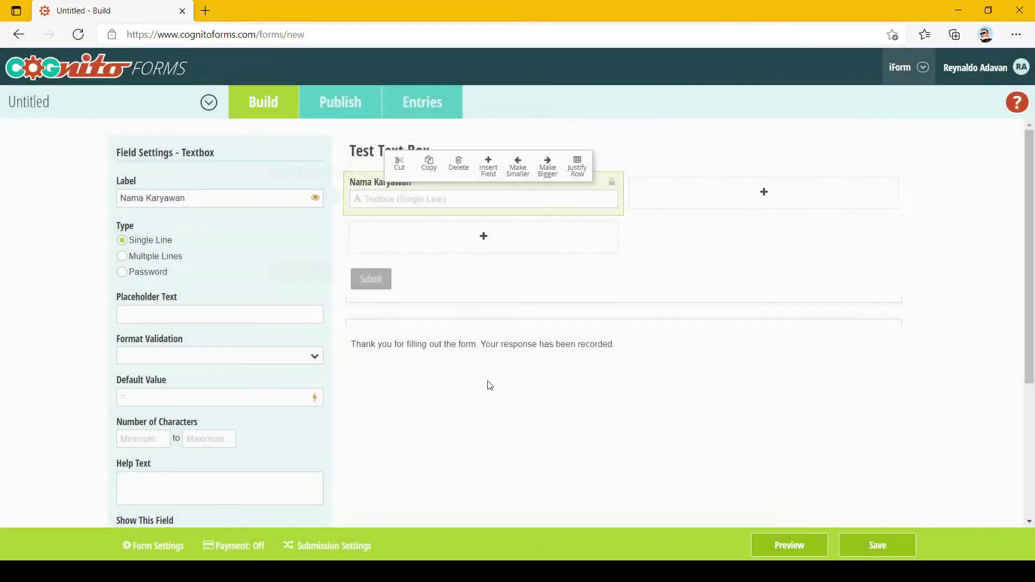
Switch the field to Multiple Lines and enter three lines of text in preview.
left_click(154, 257)
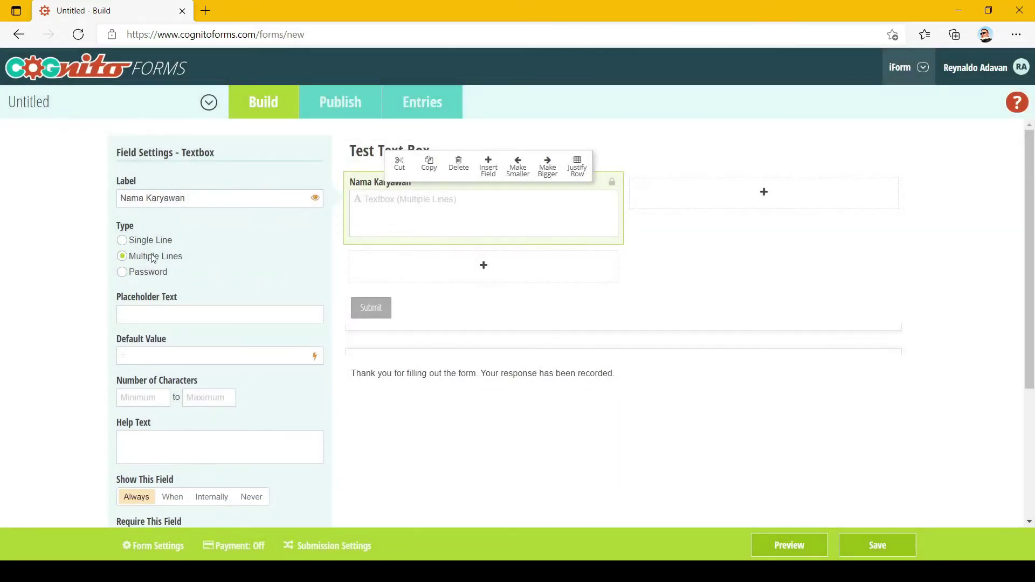
left_click(782, 544)
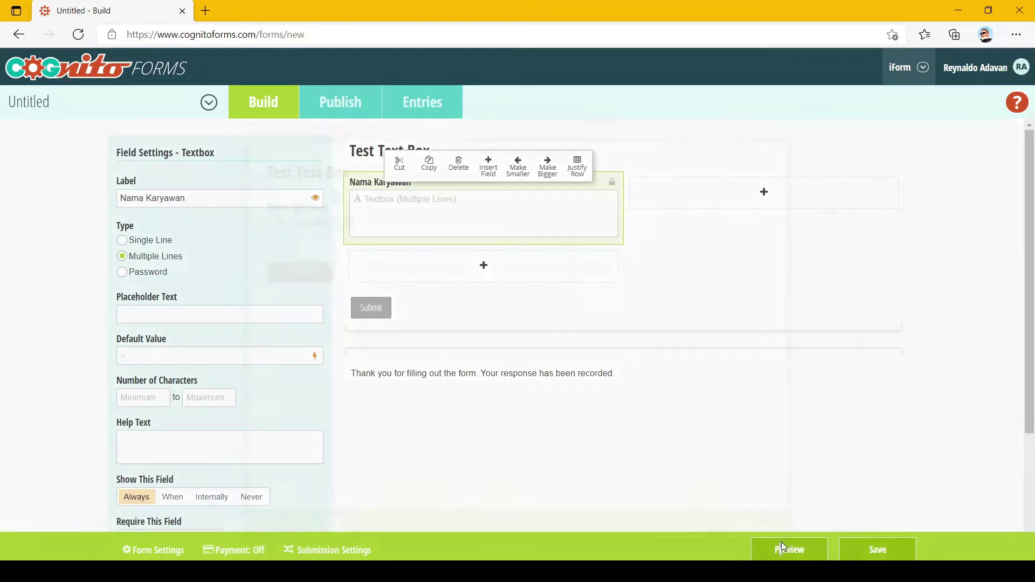
left_click(414, 254)
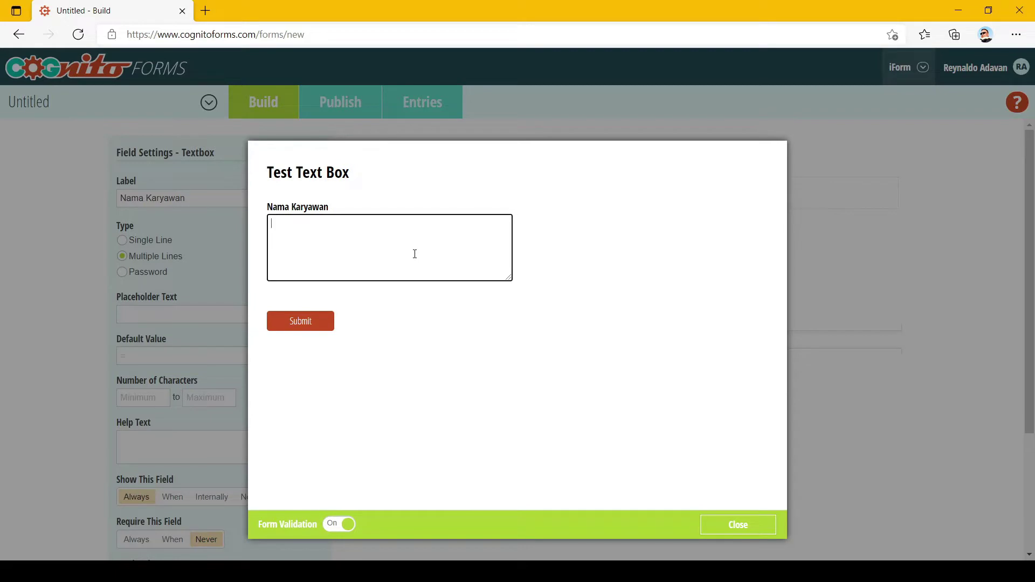
type("alskjghjalkjsdljdghalkgdjsalh")
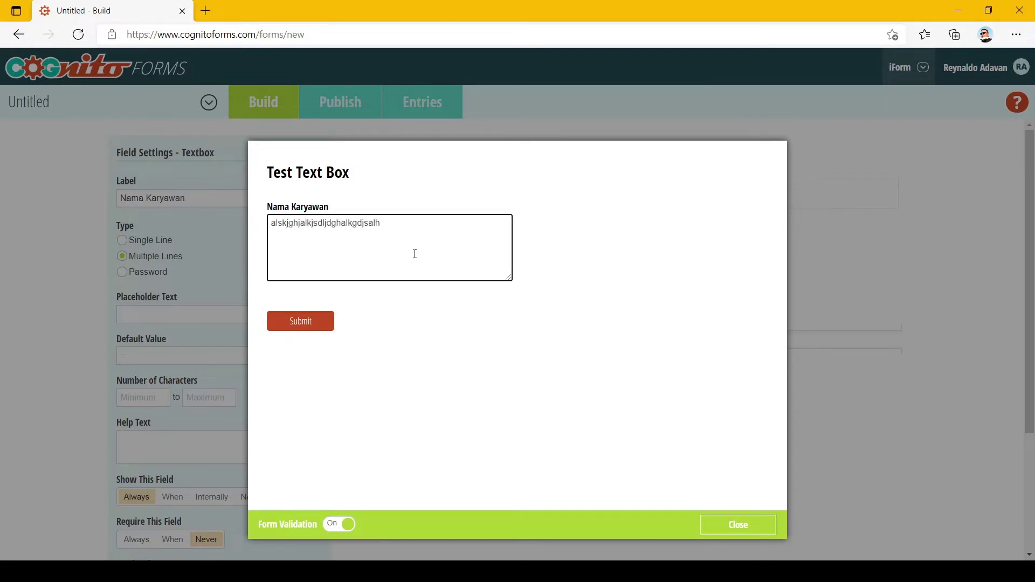
key("Return")
key("Return")
type("asgkjaglkasjdghalksdjglh")
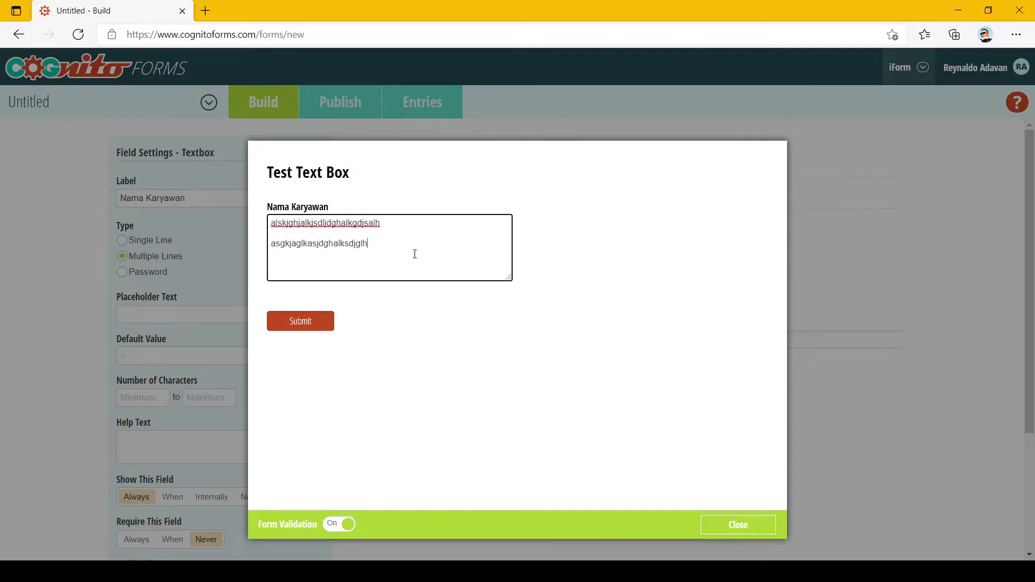
type("ask")
key("Return")
key("Return")
type("aldkgjhalkdsjghsalkgjhadldgjhsal")
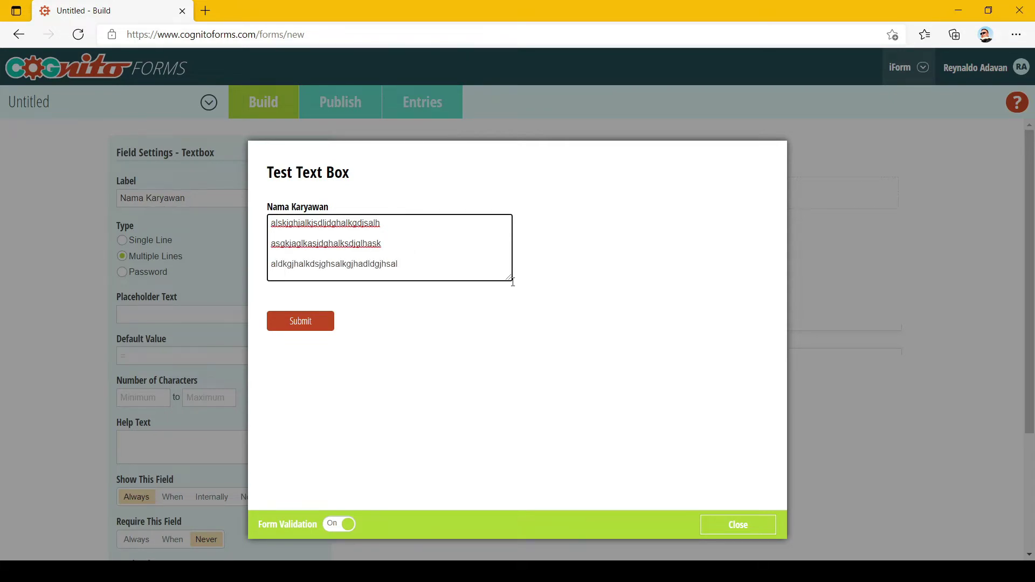
left_click(761, 525)
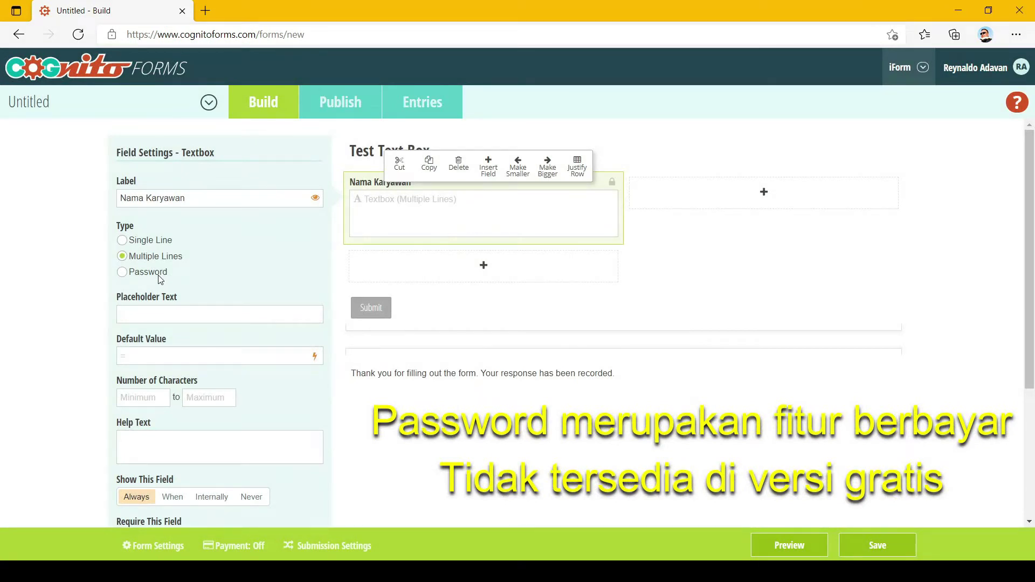
Set the field type to Password and check in preview that typed text appears masked.
left_click(159, 275)
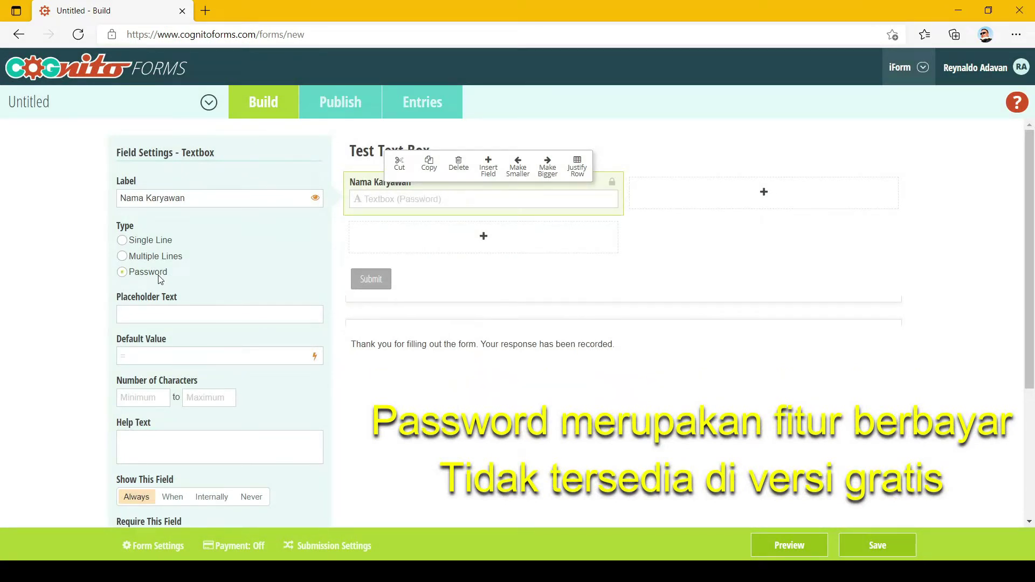
left_click(789, 546)
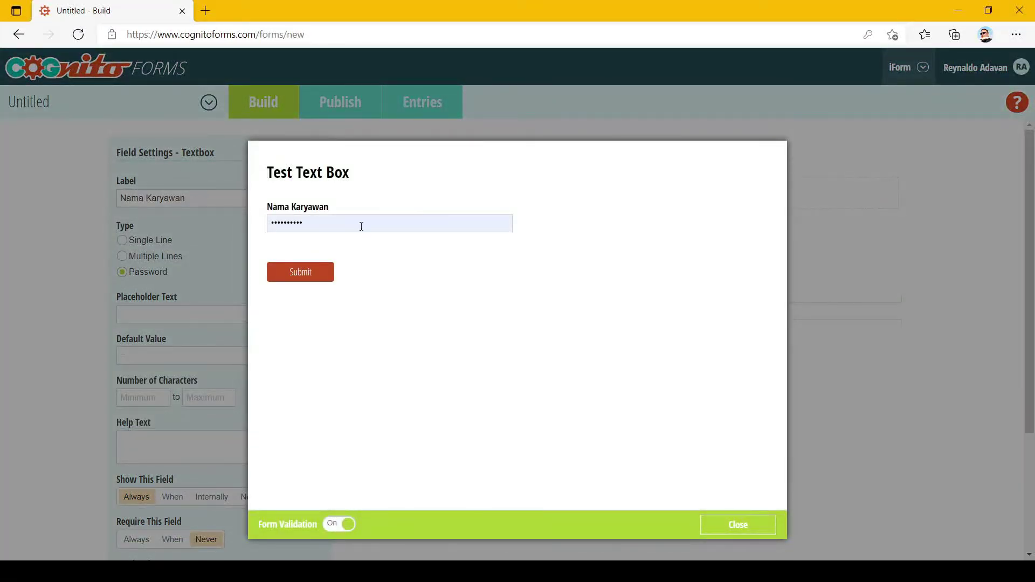
left_click(361, 226)
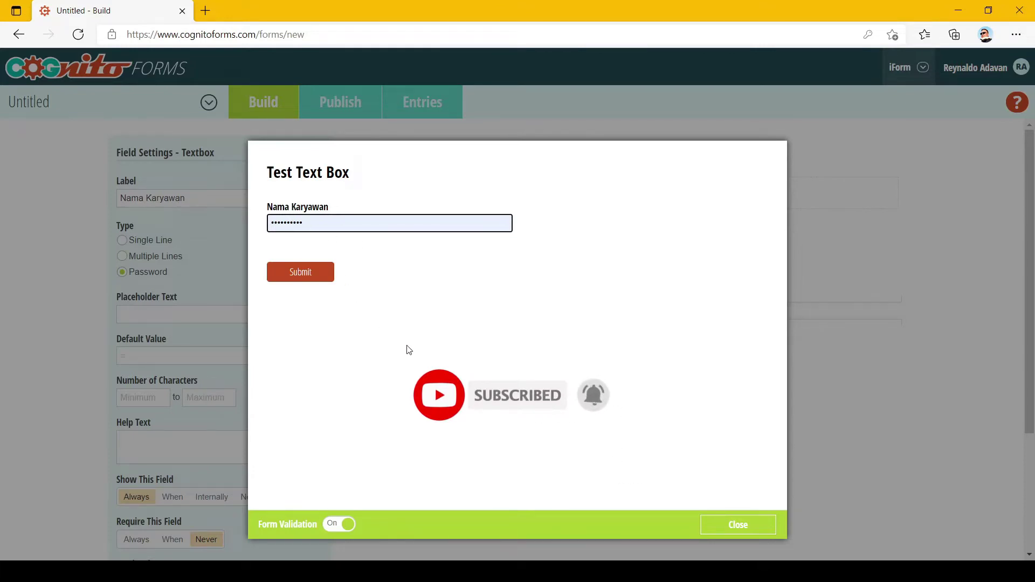
key("ctrl+a")
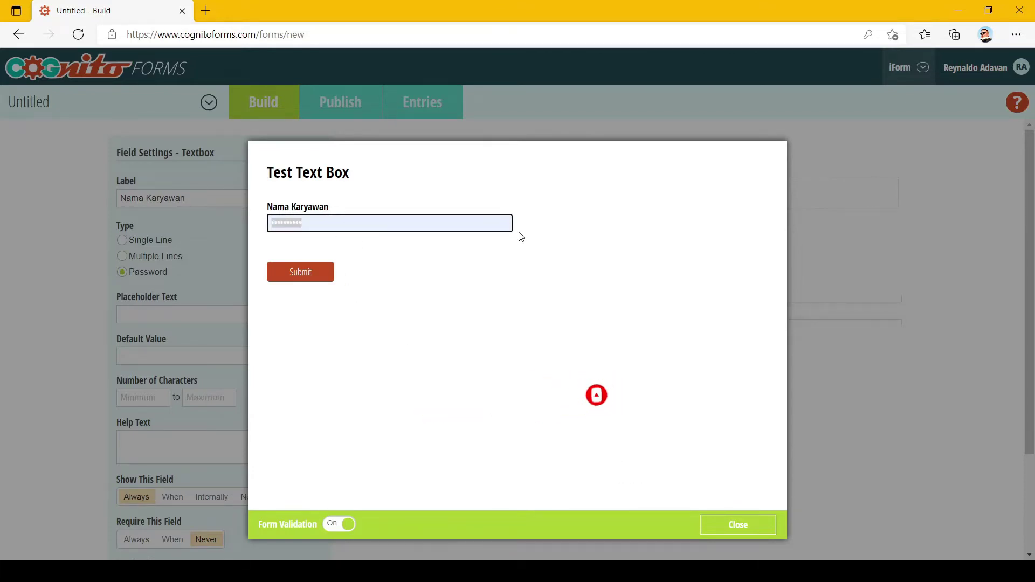
type("•••••••••••••••••••••••••••••••••••••••••••••")
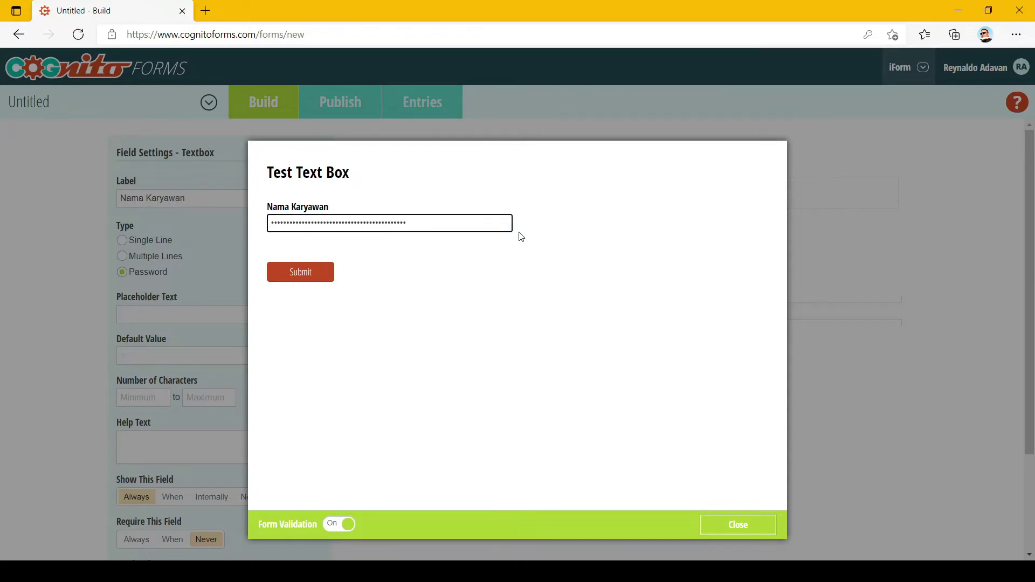
key("BackSpace")
key("BackSpace")
key("BackSpace")
key("BackSpace")
key("BackSpace")
key("BackSpace")
key("BackSpace")
key("BackSpace")
key("BackSpace")
key("BackSpace")
key("BackSpace")
key("BackSpace")
key("BackSpace")
key("BackSpace")
key("BackSpace")
key("BackSpace")
key("BackSpace")
key("BackSpace")
key("BackSpace")
key("BackSpace")
left_click(739, 525)
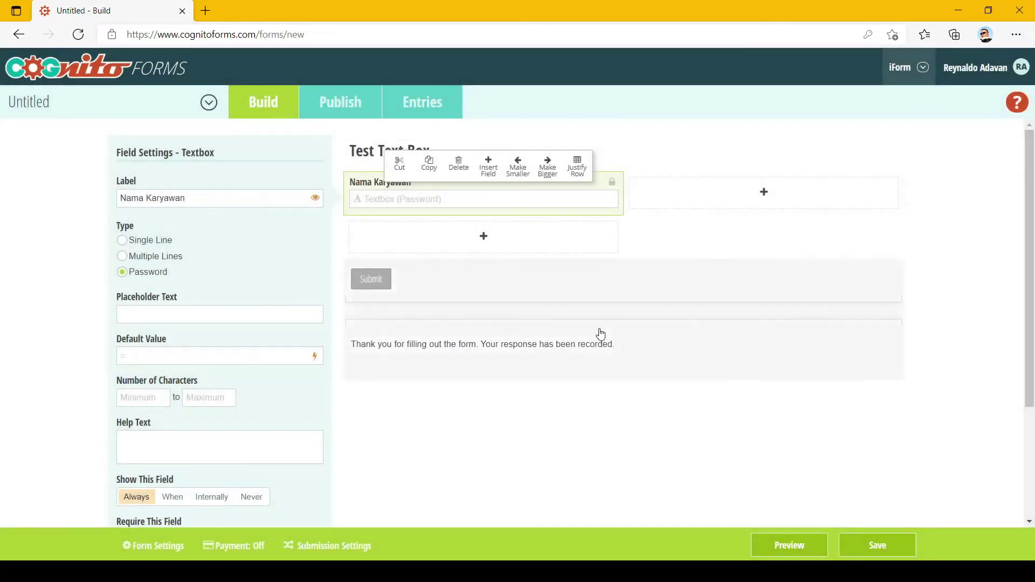
left_click(142, 241)
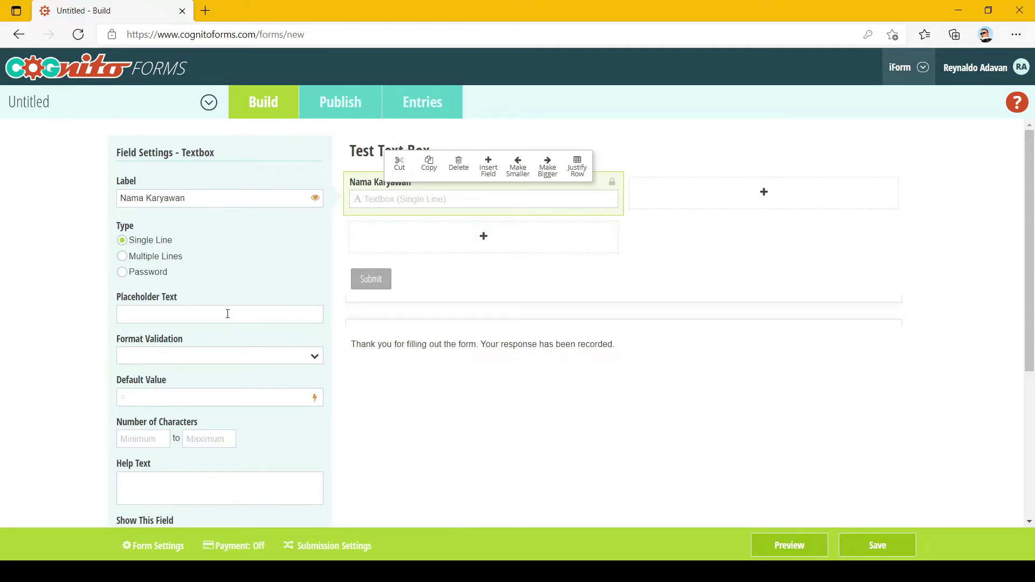
type("T")
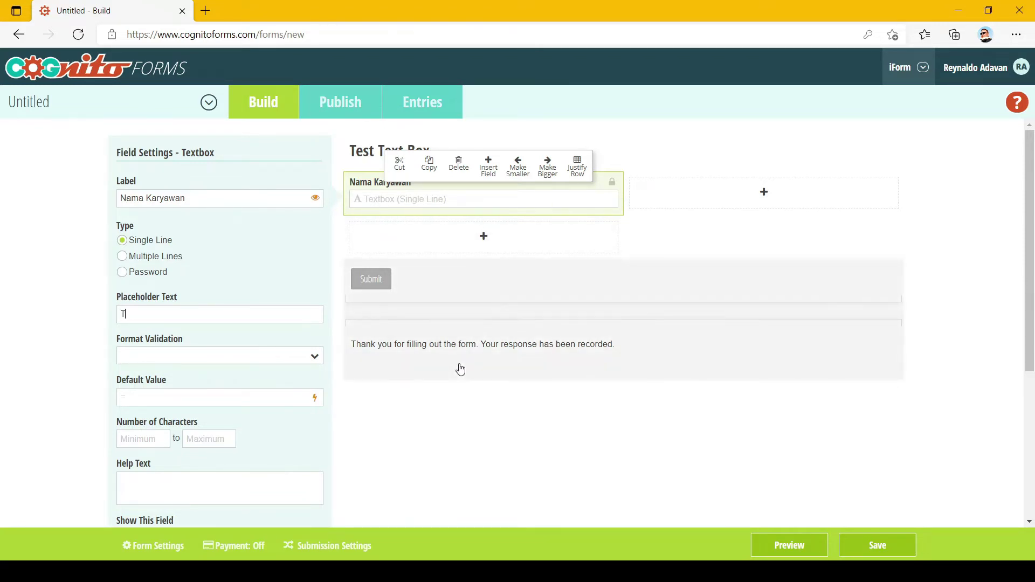
type("ulis Nama Lengkap Anda!")
left_click(249, 266)
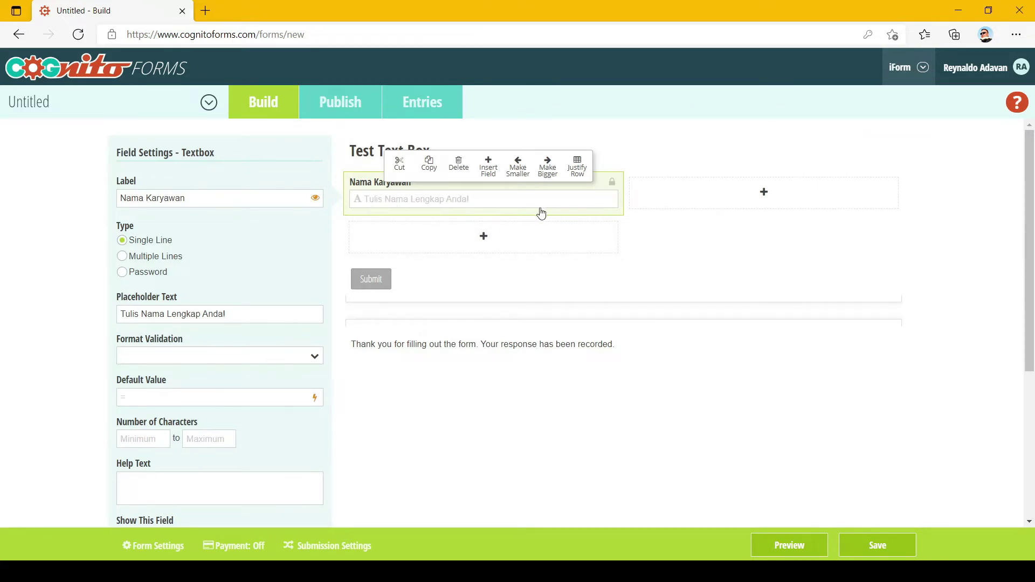
left_click(794, 549)
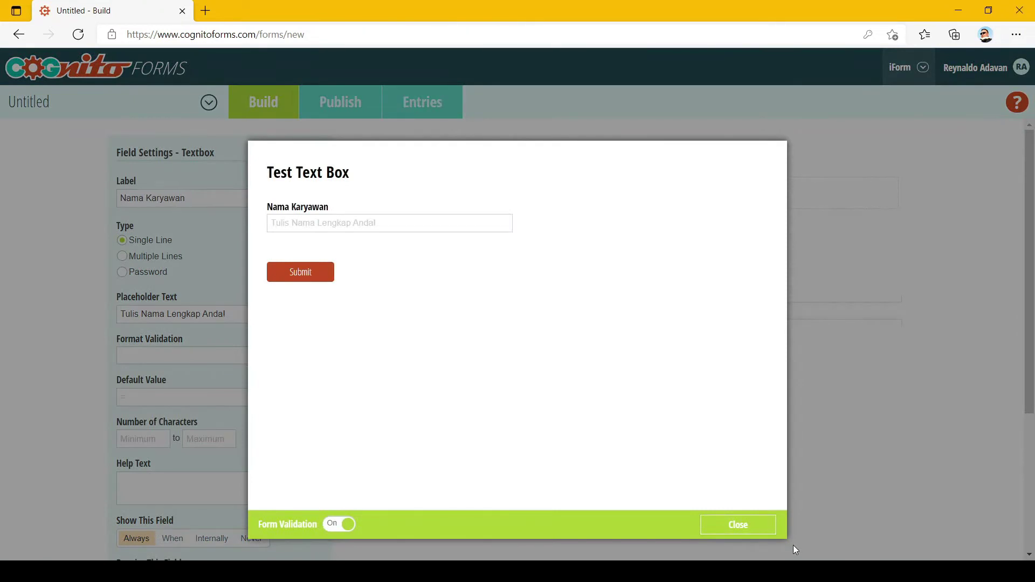
left_click(437, 224)
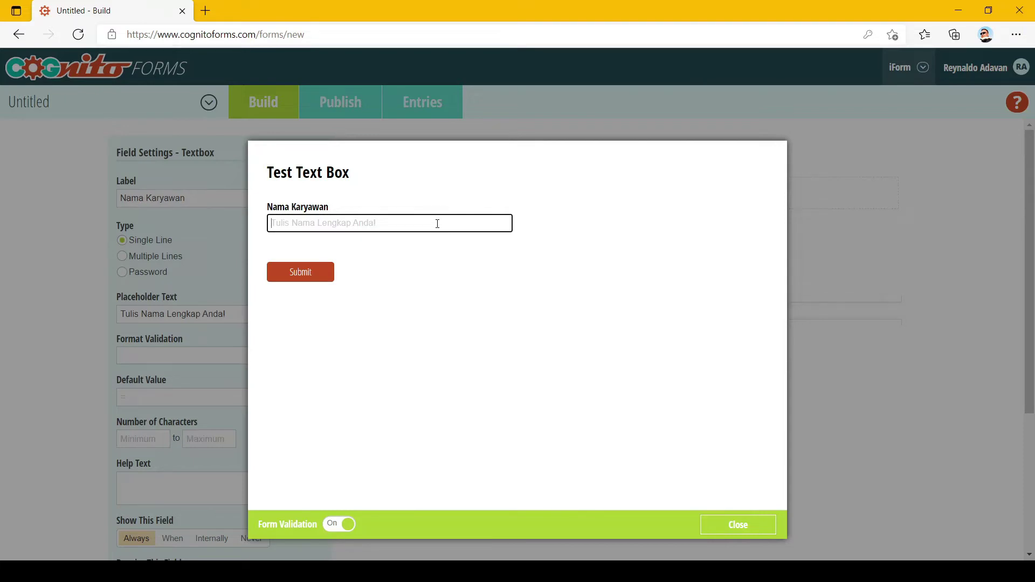
type("Aldo")
left_click(736, 526)
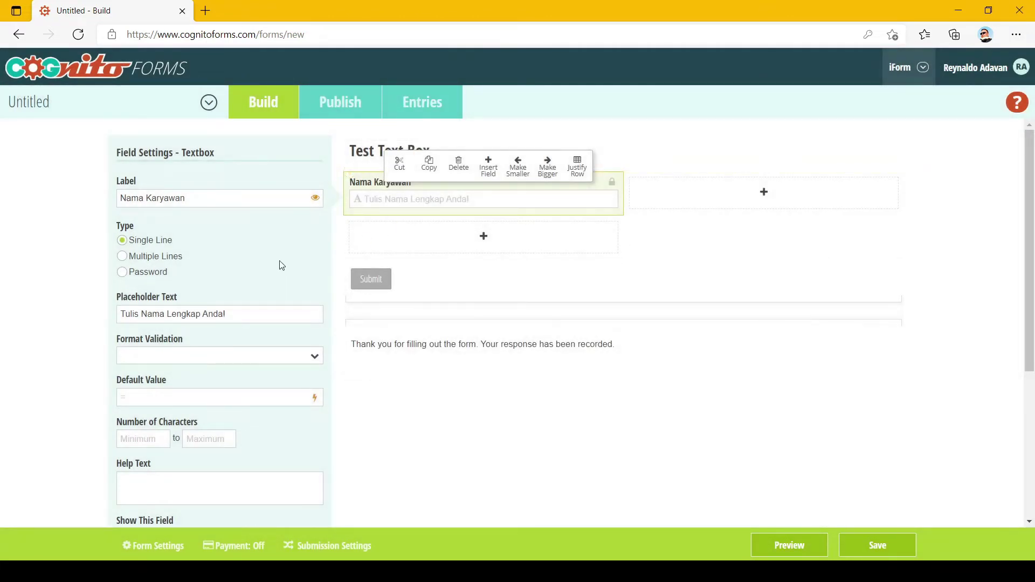
scroll(280, 265, "down", 1)
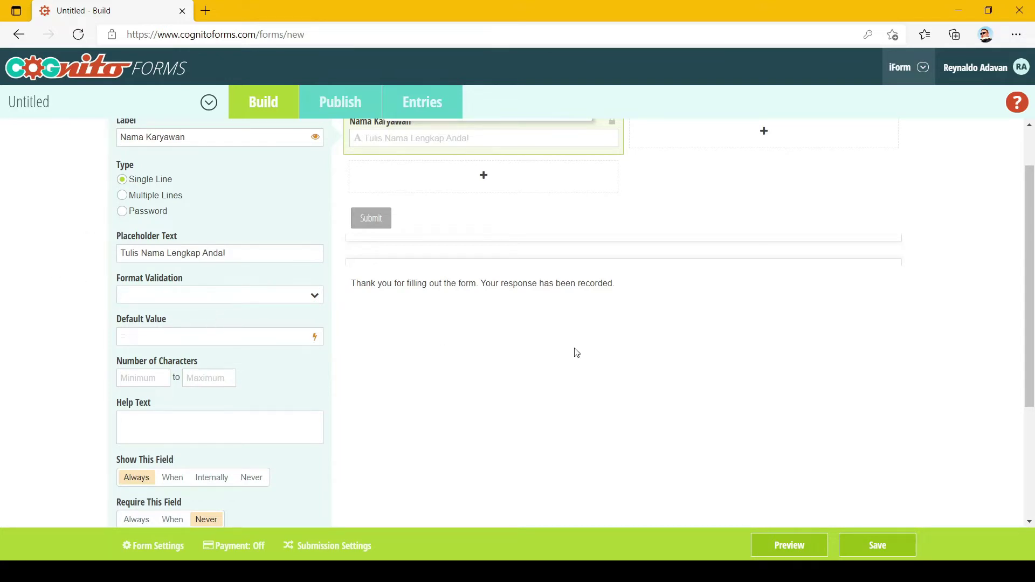
scroll(615, 350, "up", 1)
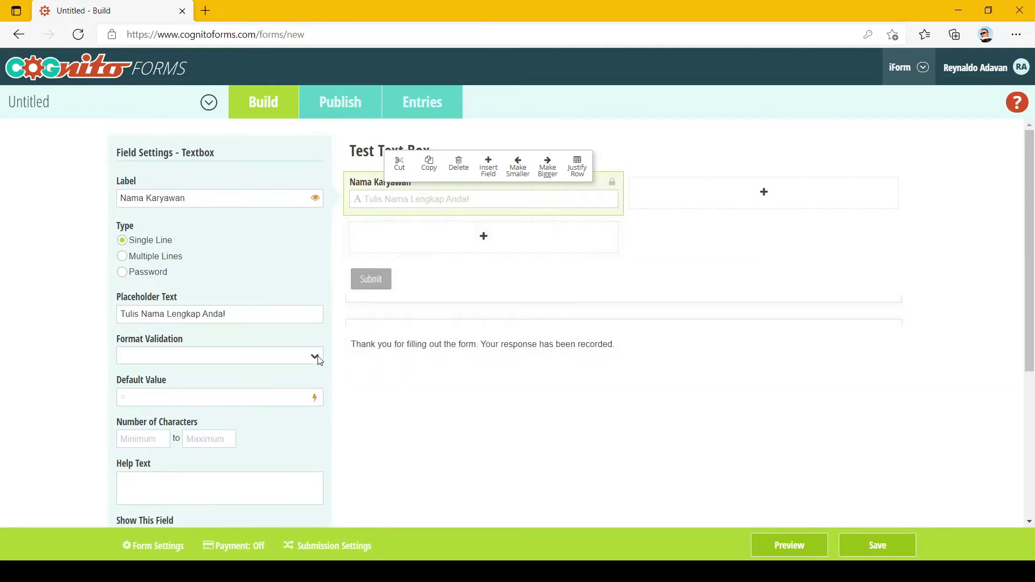
left_click(167, 387)
left_click(788, 545)
left_click(337, 223)
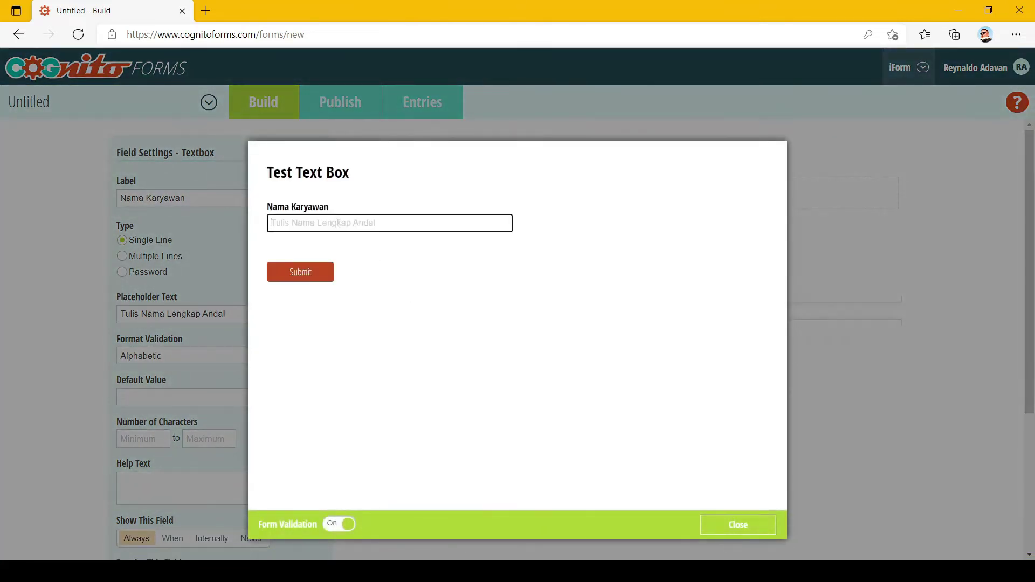
type("Aldo098245082844950287")
key("Tab")
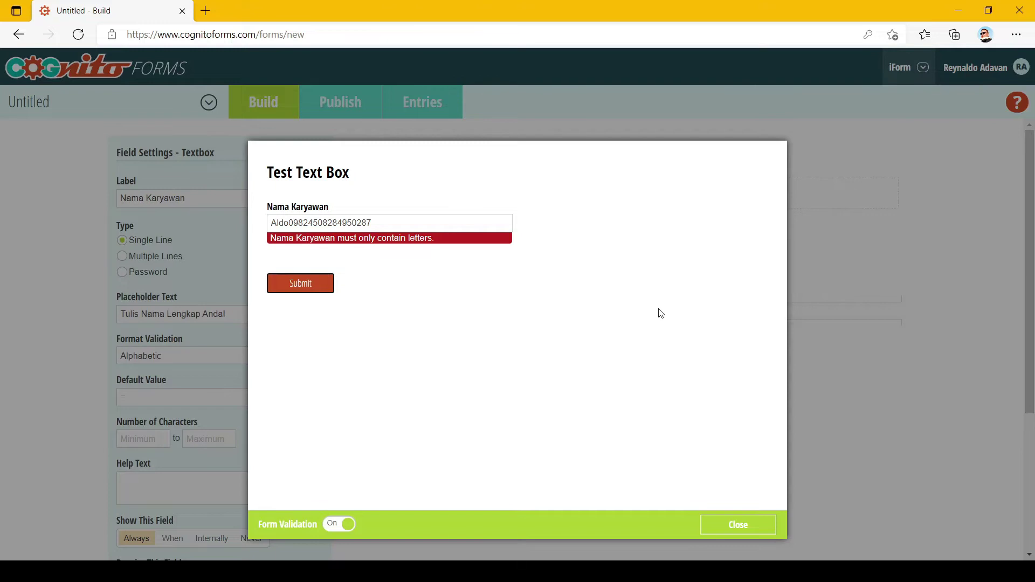
left_click(741, 526)
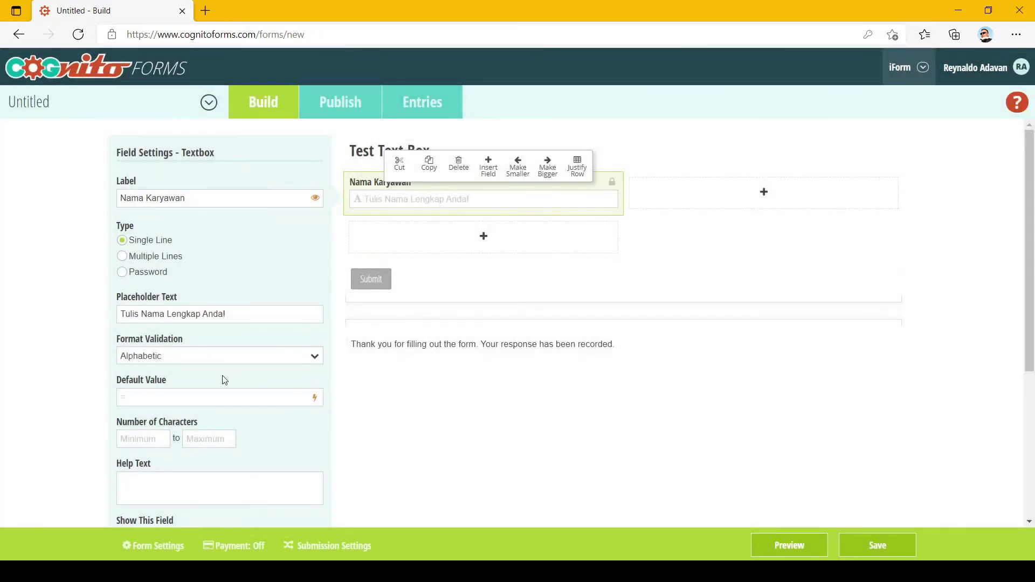
Switch Format Validation to Alphanumeric and test 'Aldo2000', then 'Aldo 2000', in preview.
left_click(185, 395)
key("Up")
left_click(795, 546)
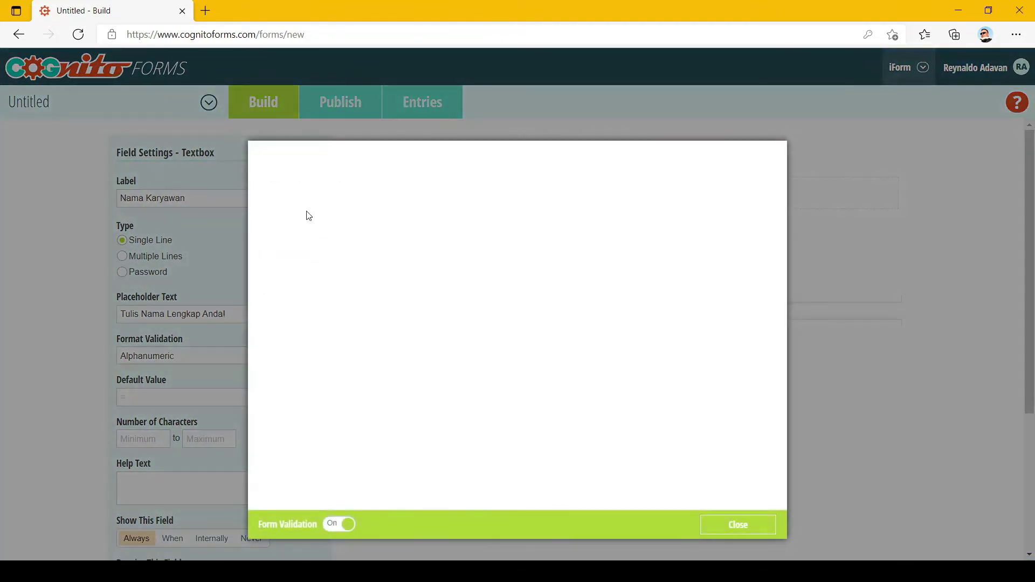
left_click(318, 225)
type("a")
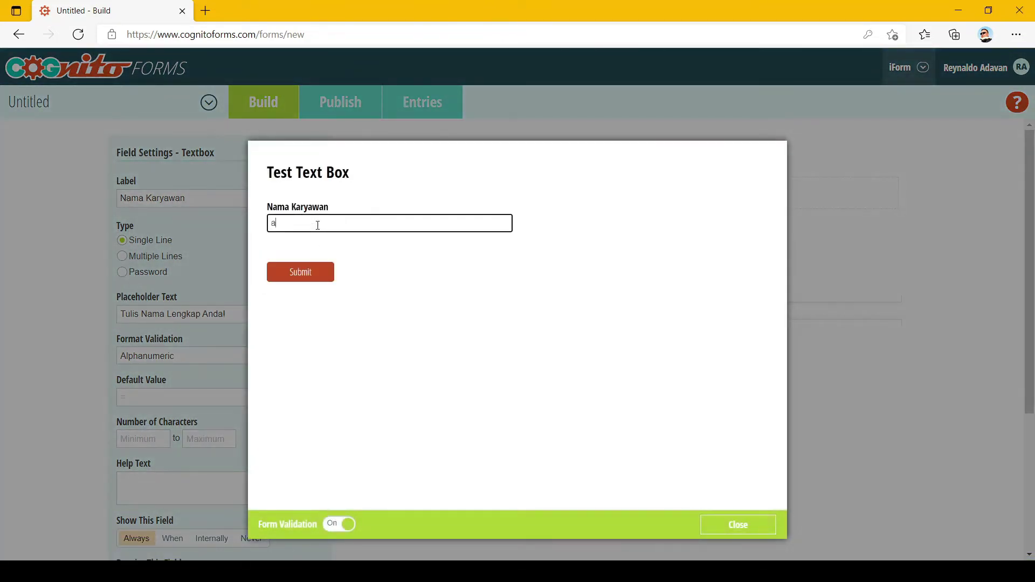
key("BackSpace")
type("Aldo2000")
key("Tab")
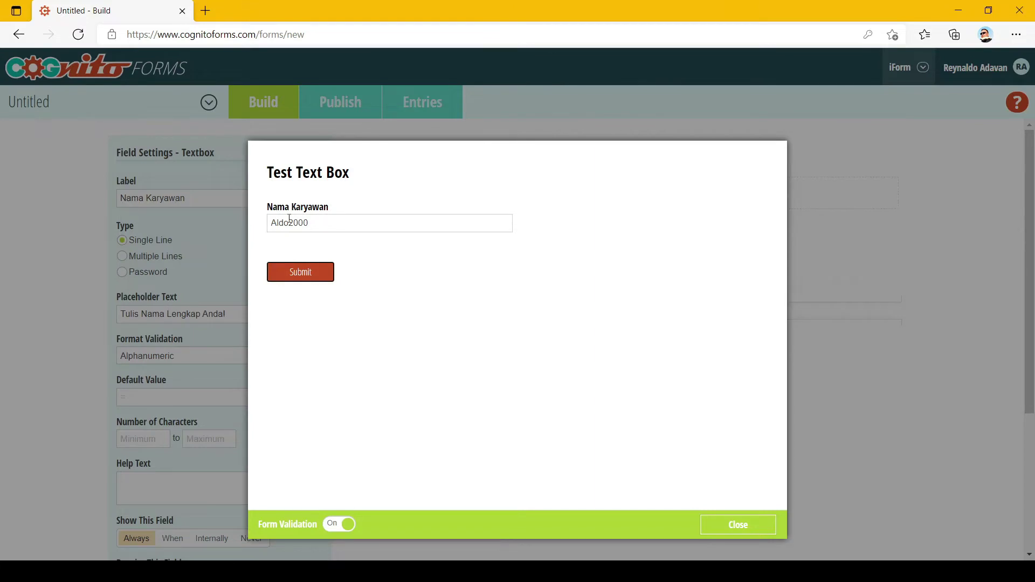
left_click(289, 219)
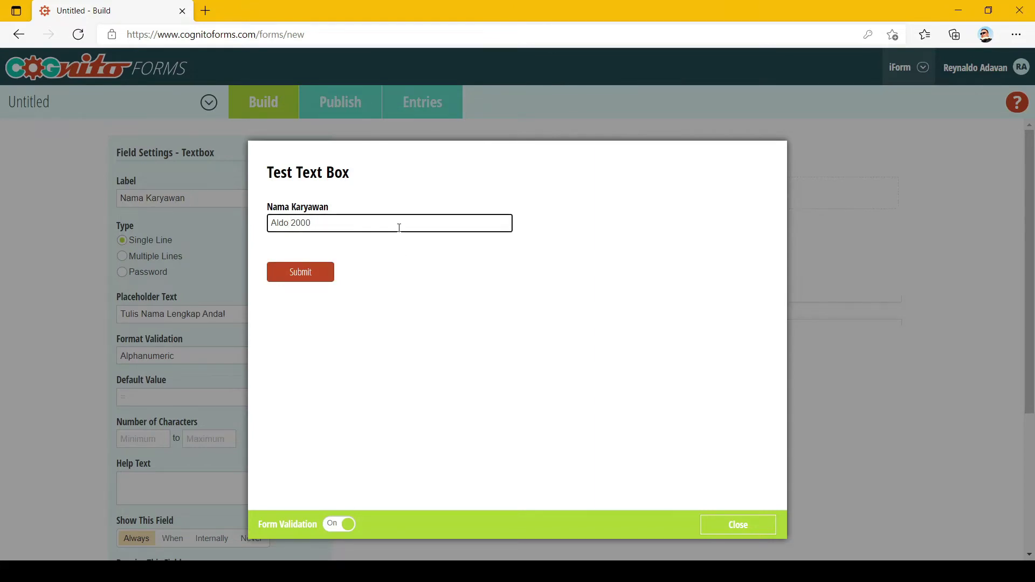
key("Tab")
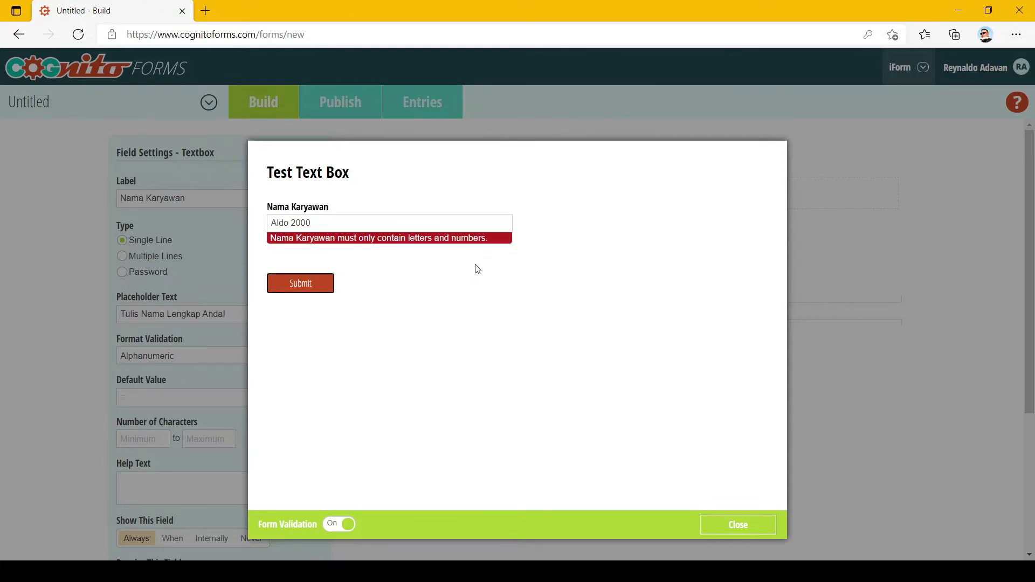
left_click(739, 525)
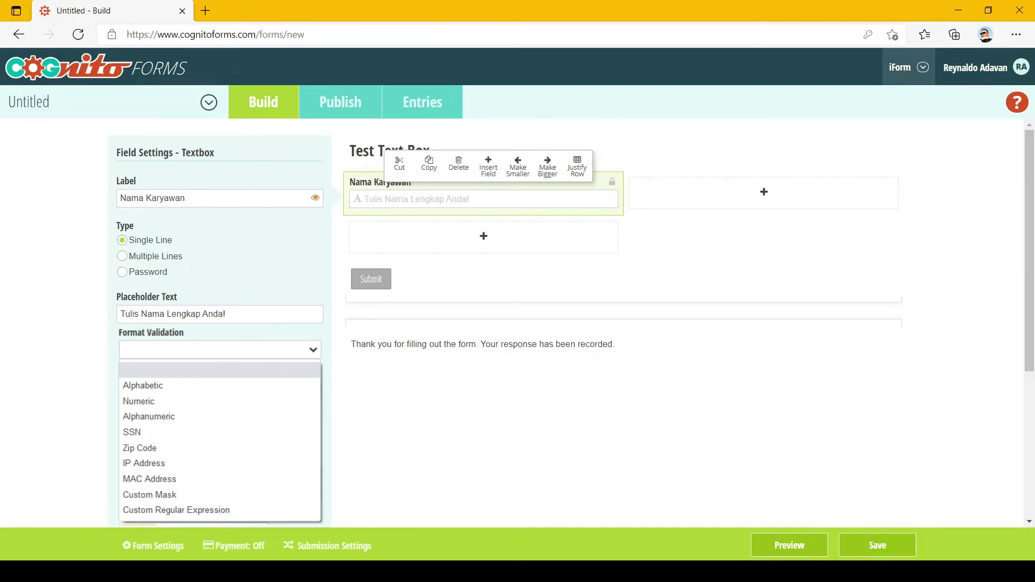
left_click(783, 554)
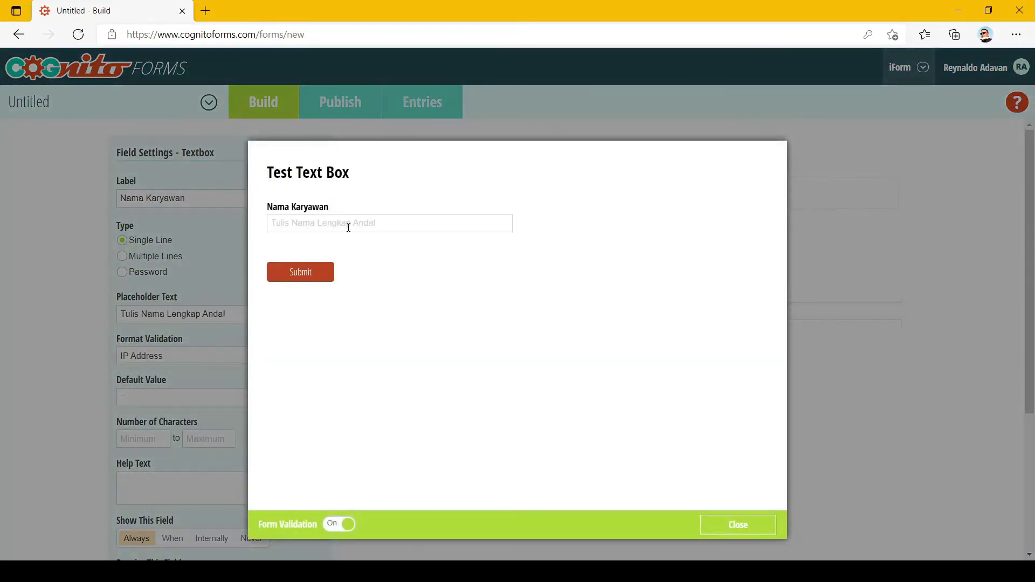
left_click(348, 227)
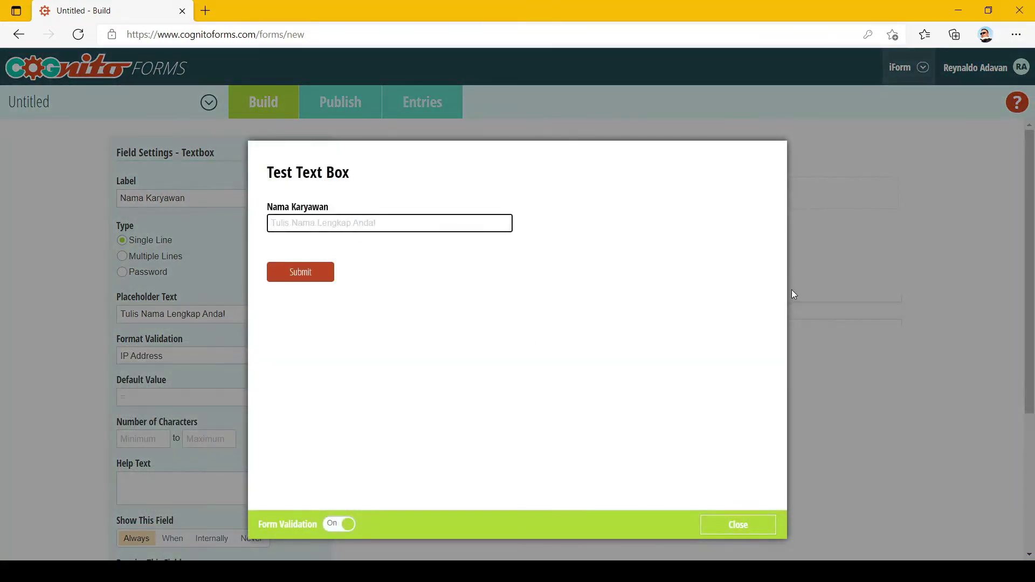
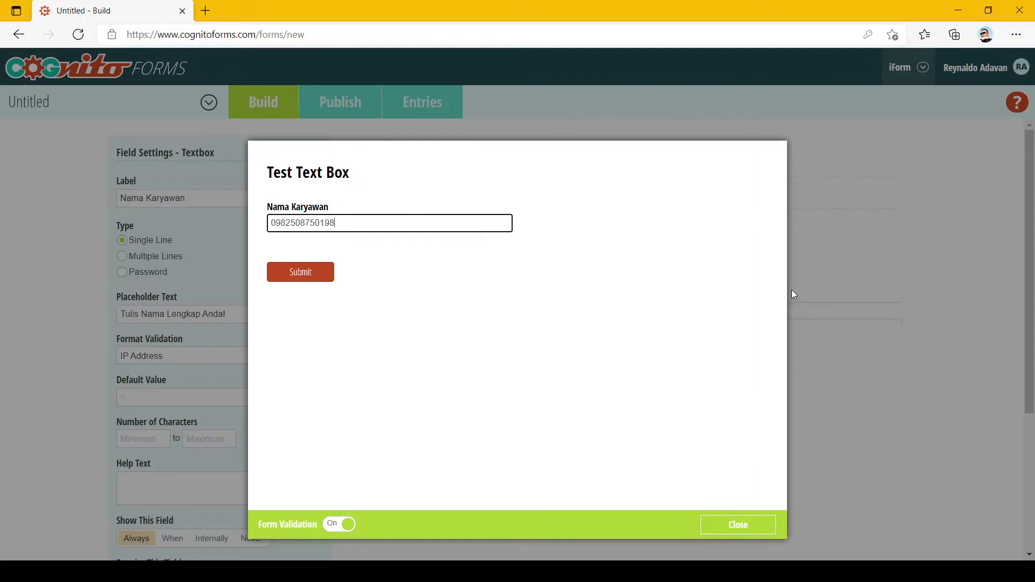
key("Tab")
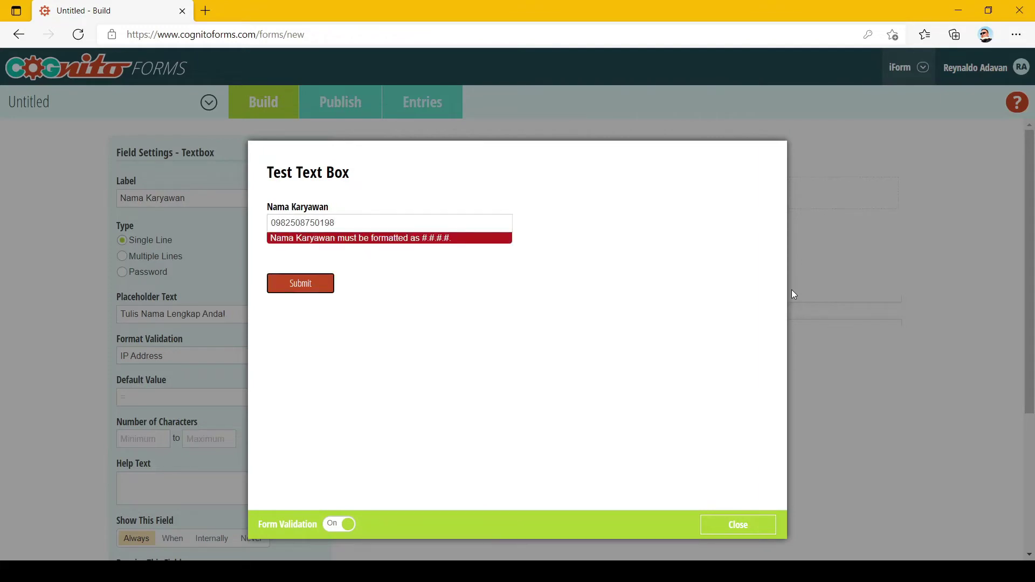
double_click(372, 224)
type("1")
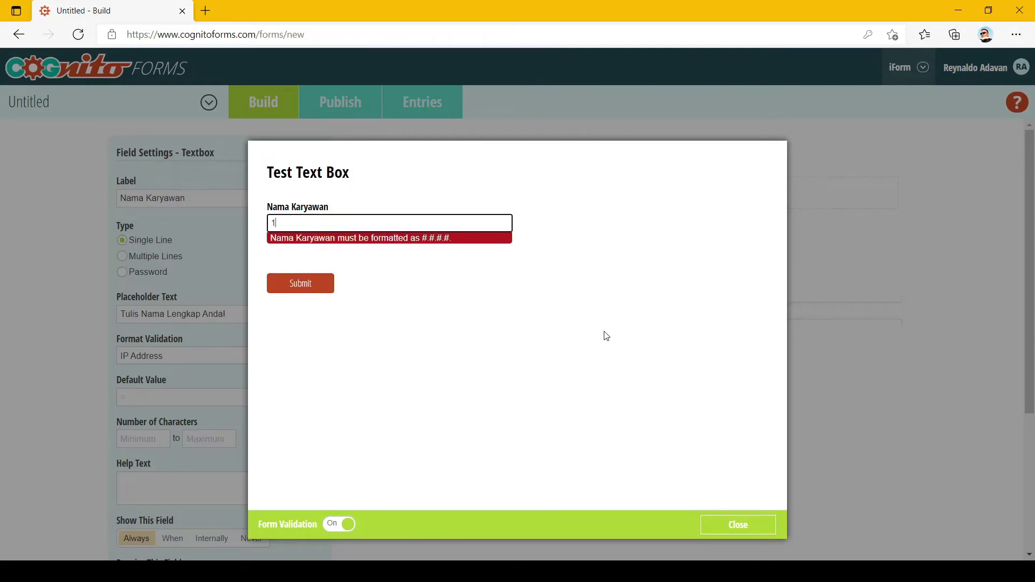
type("92.168.0.100")
key("Tab")
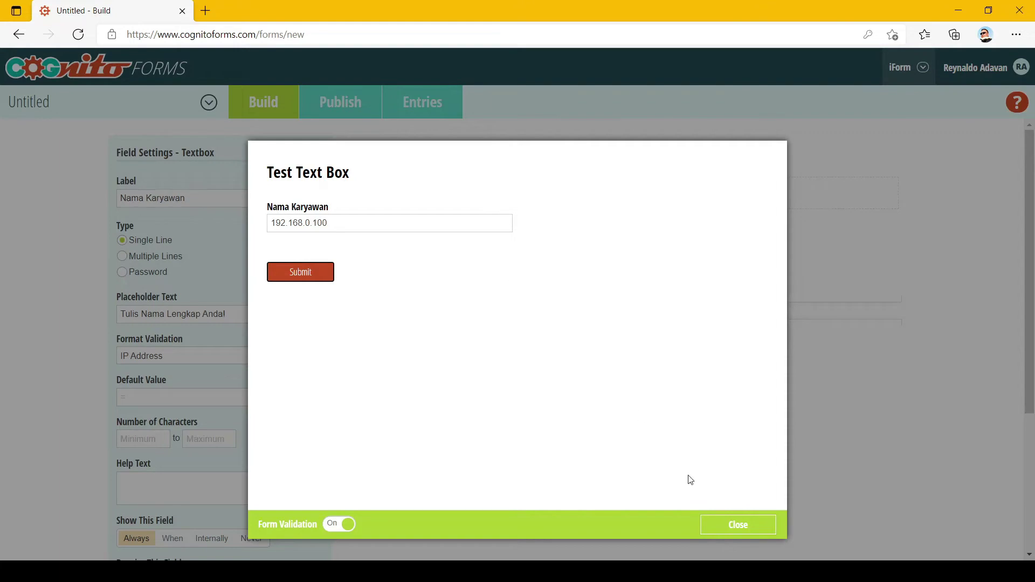
left_click(738, 524)
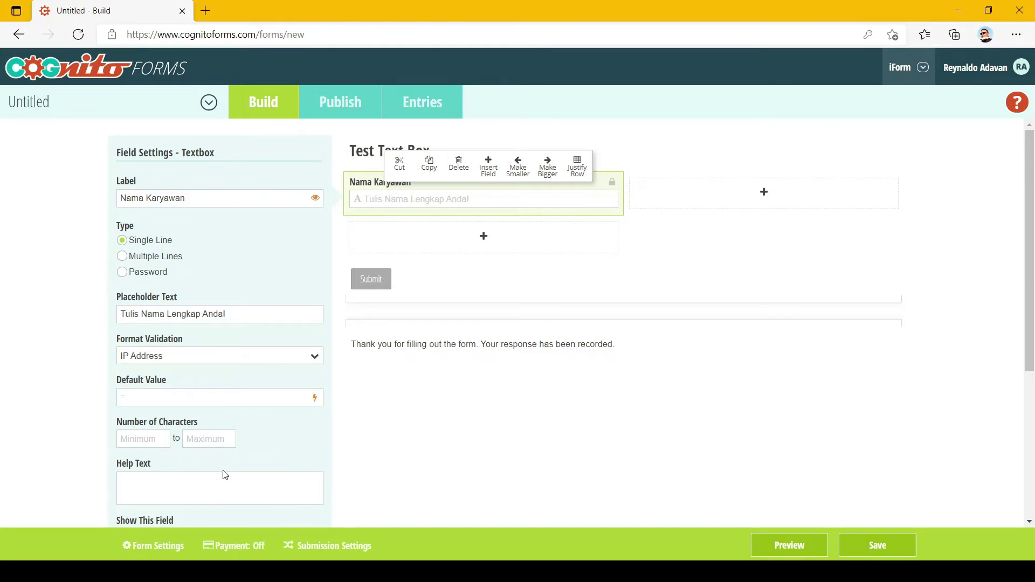
Clear the format validation and set the field's default value to 'Kosong'.
left_click(189, 373)
scroll(426, 400, "down", 1)
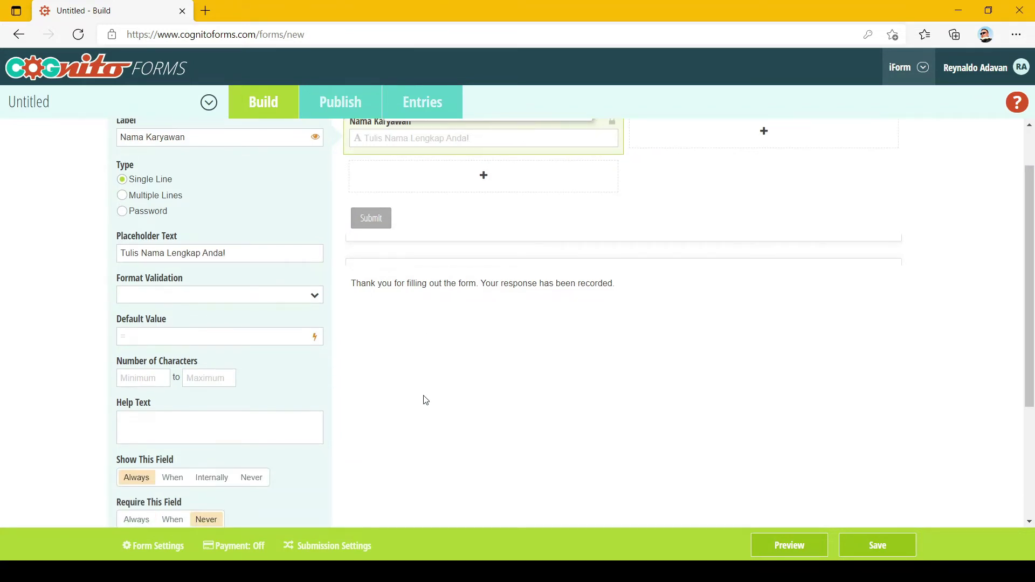
scroll(426, 401, "up", 1)
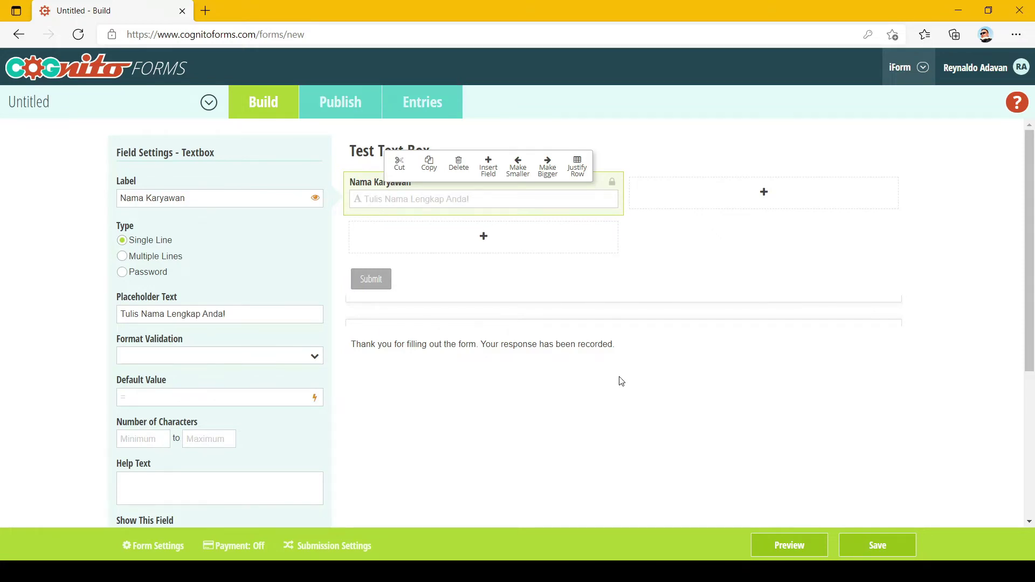
left_click(257, 397)
type("Kosong")
left_click(893, 444)
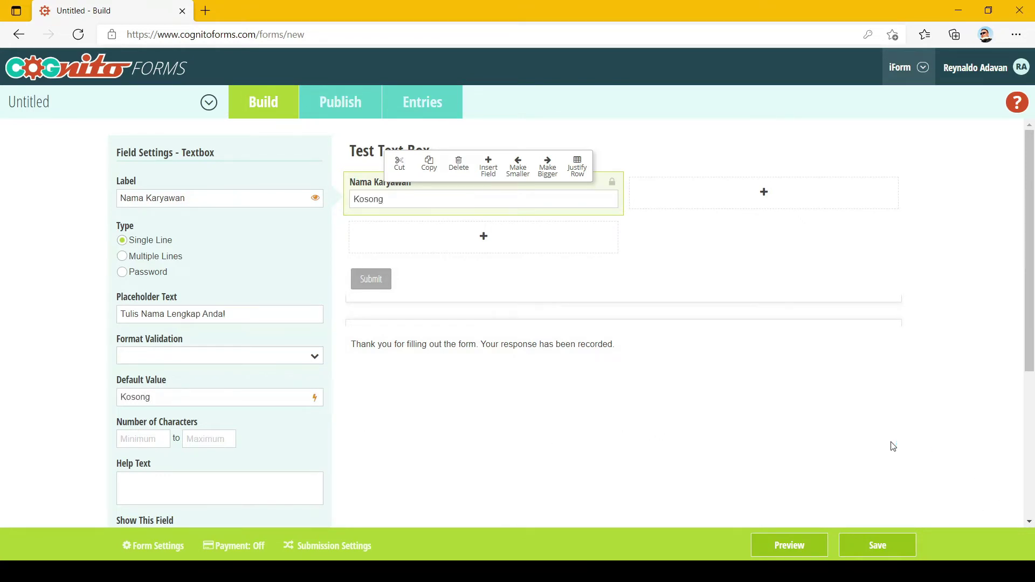
Preview the form to check Nama Karyawan is prefilled with 'Kosong'.
left_click(778, 550)
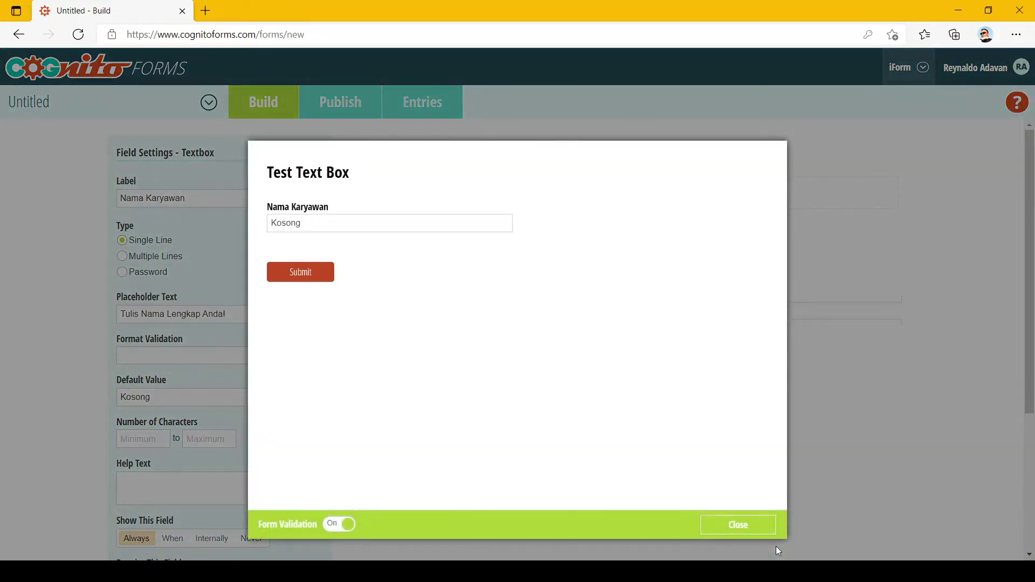
double_click(308, 223)
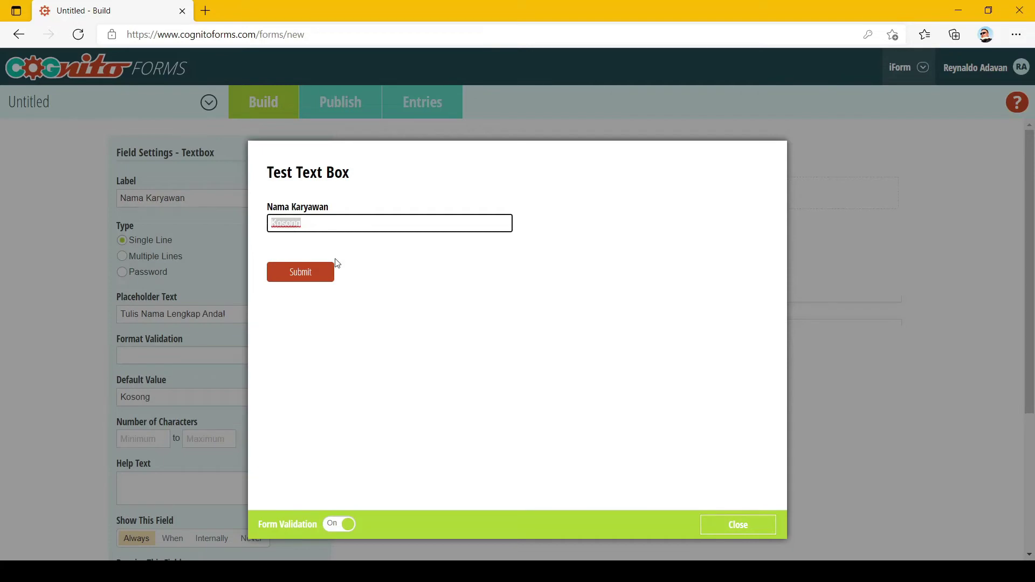
left_click(455, 280)
left_click(398, 223)
Set the Number of Characters minimum and maximum both to 16.
left_click(752, 527)
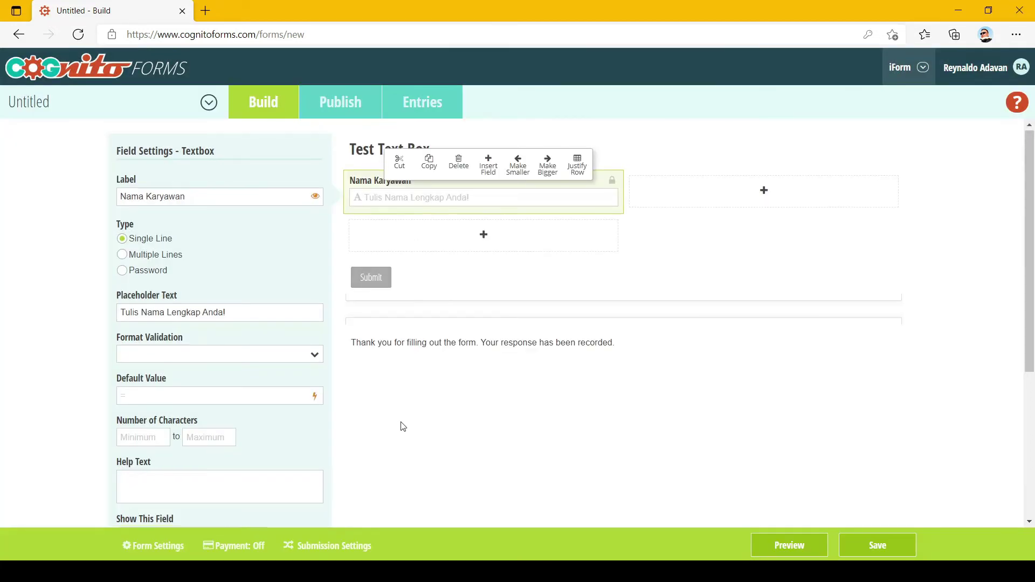
scroll(402, 426, "down", 1)
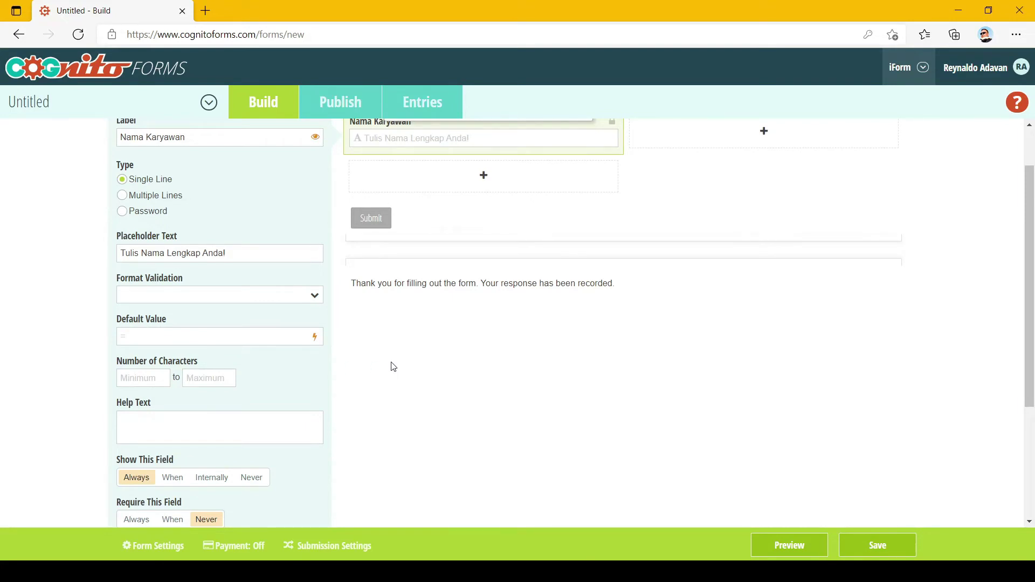
scroll(393, 366, "up", 2)
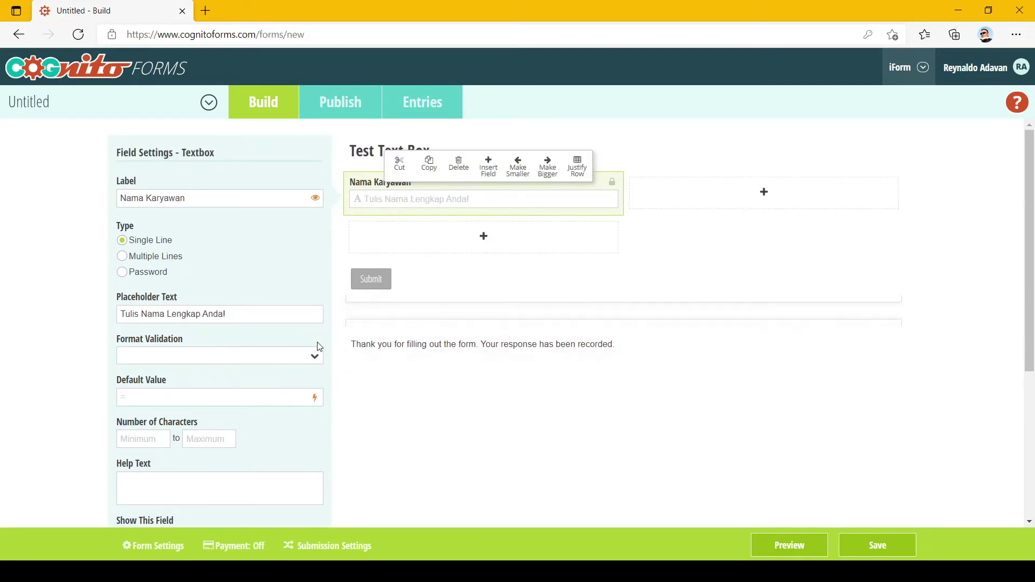
scroll(319, 347, "down", 2)
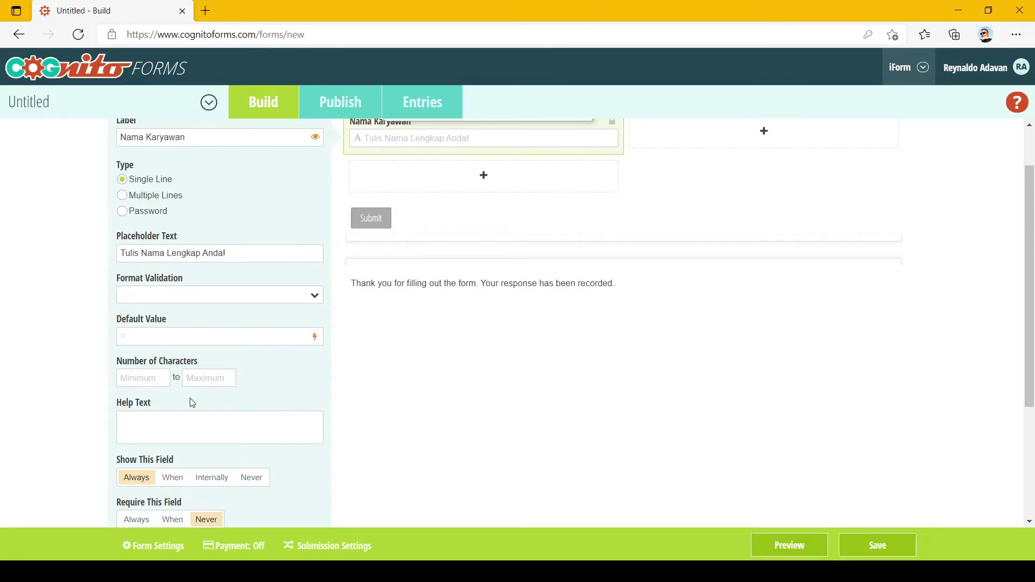
left_click(153, 382)
type("16")
left_click(200, 383)
type("16")
left_click(786, 547)
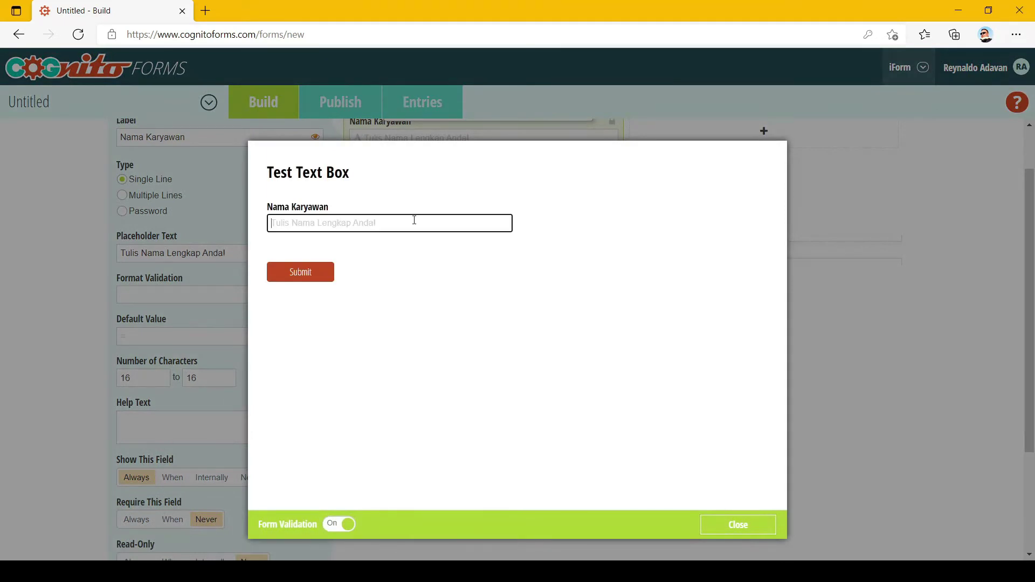
type("1234567890")
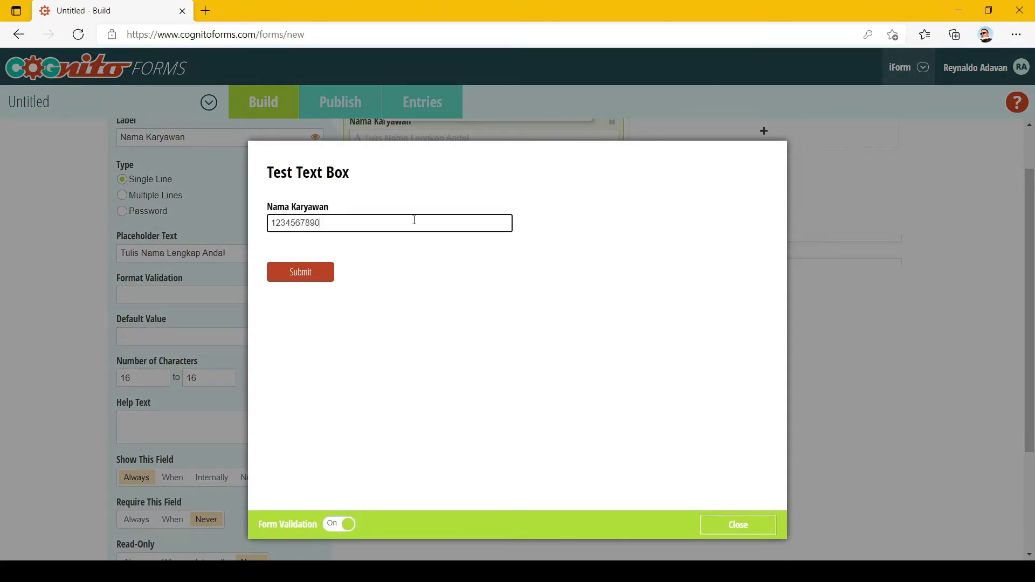
type("123456")
key("Tab")
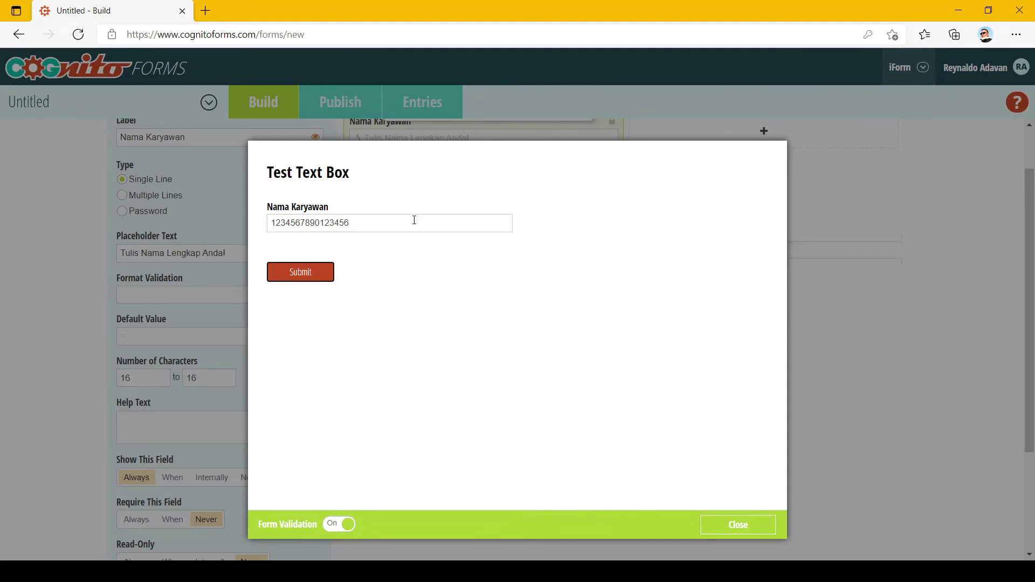
left_click(399, 226)
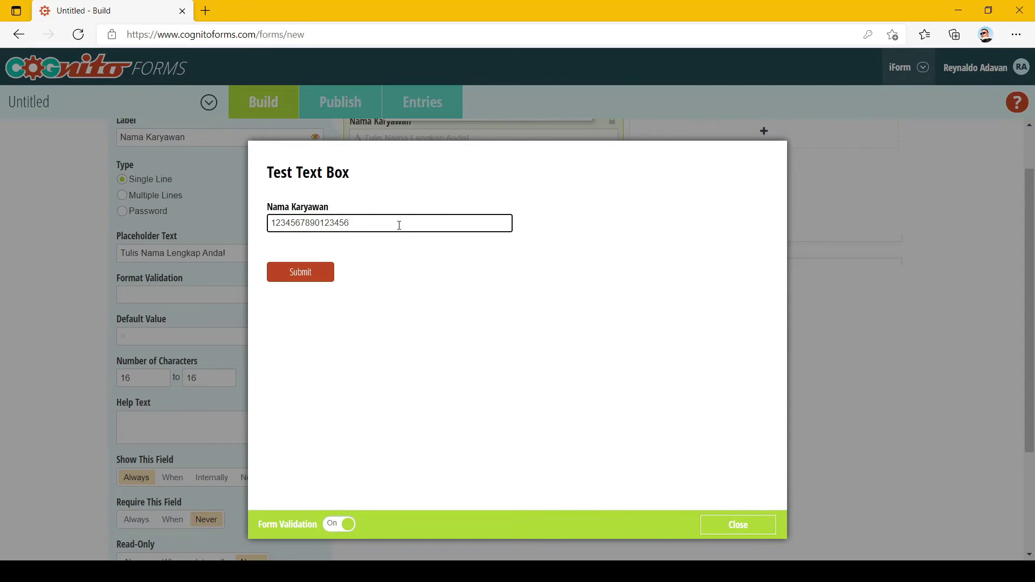
key("BackSpace")
key("Tab")
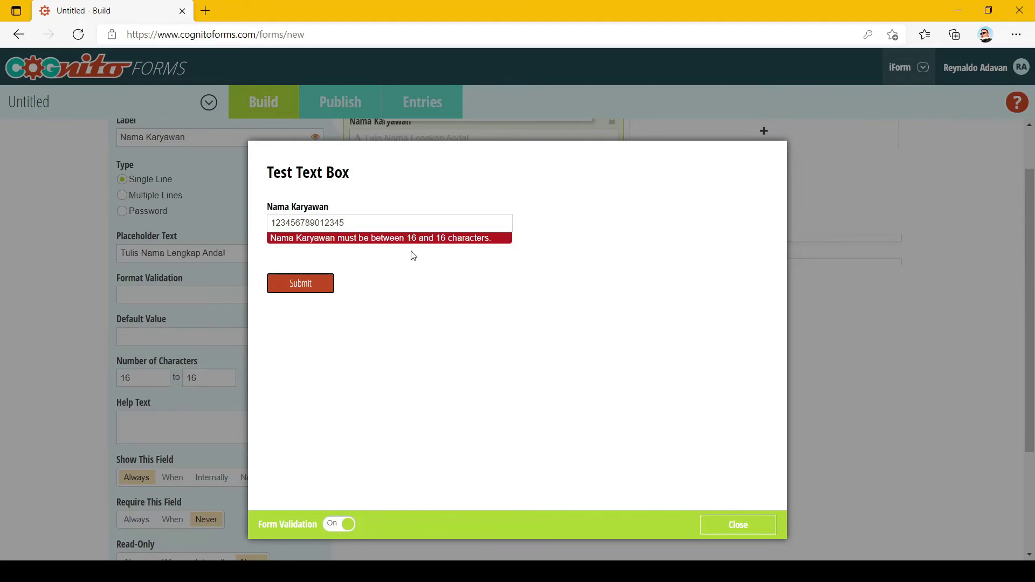
Retype the final 6 so the entry is a valid 16 digits again.
left_click(389, 228)
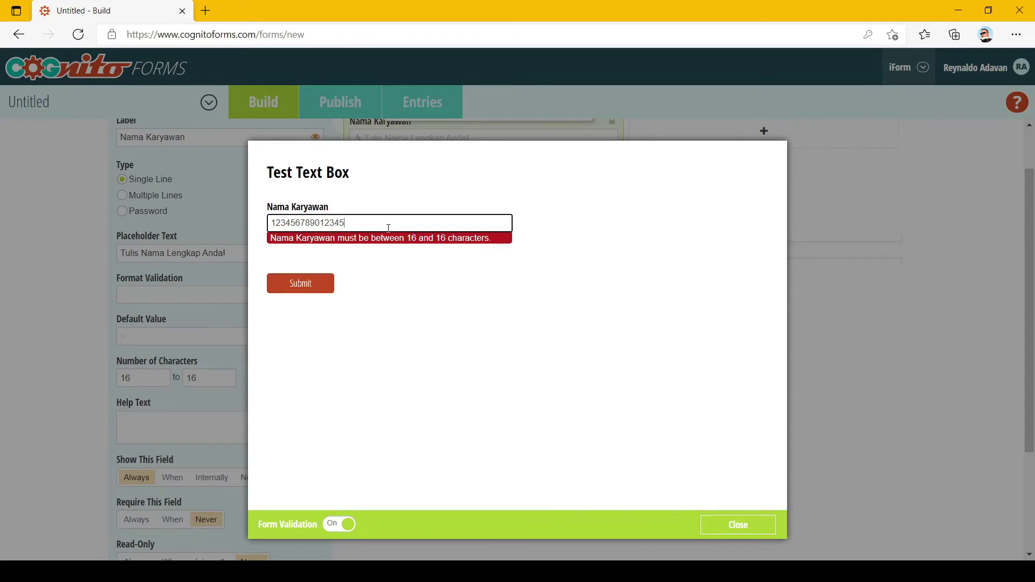
type("6")
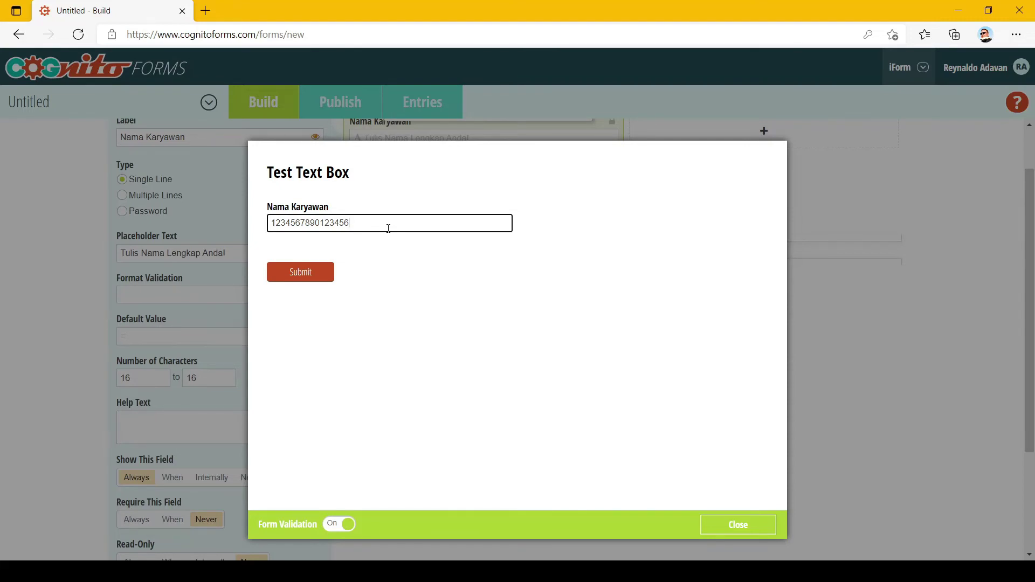
key("BackSpace")
key("Tab")
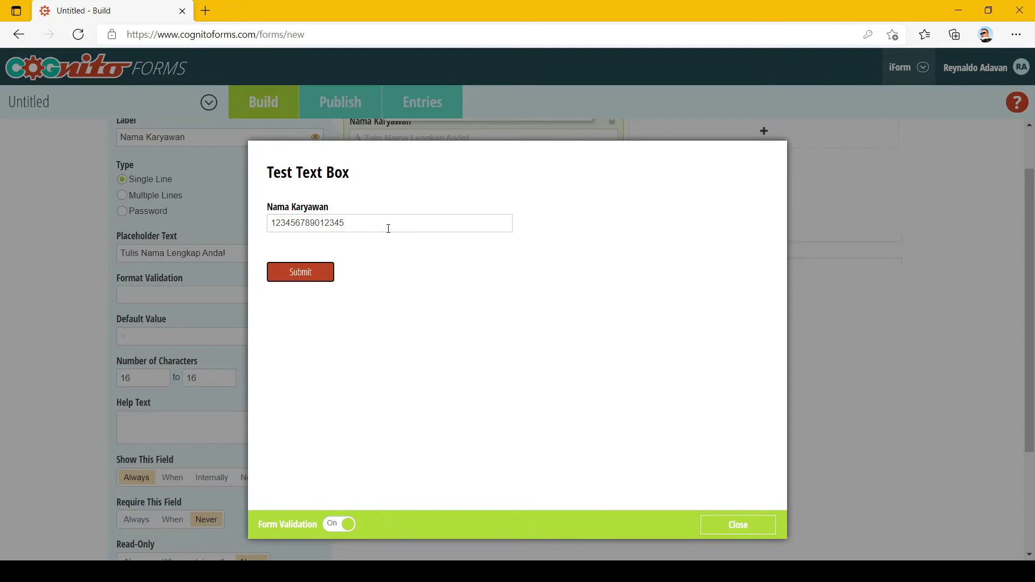
key("Return")
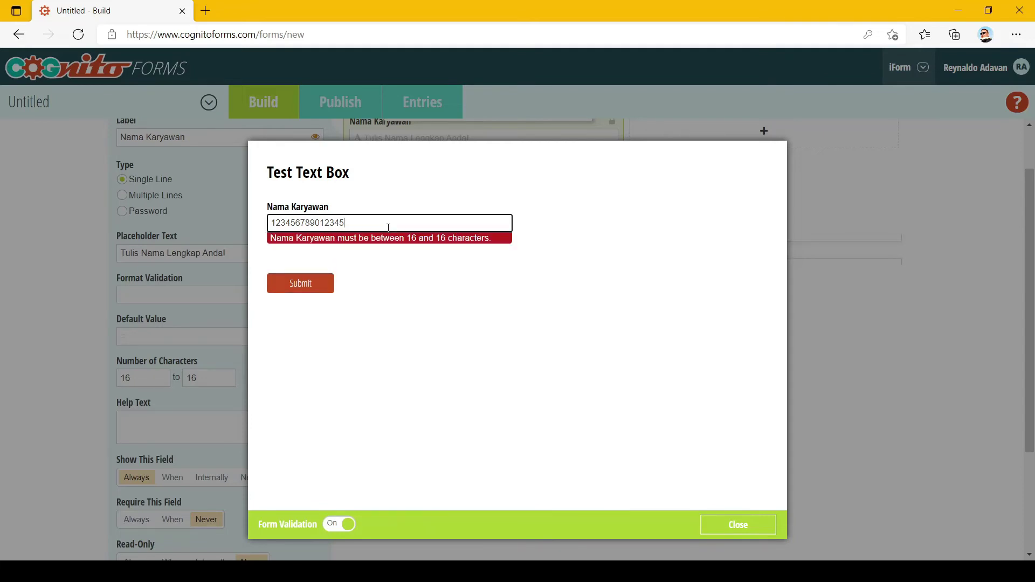
type("6")
Give Nama Karyawan the help text 'Tuliskan nama Anda mulai dari nama belakang baru nama depan' and preview it.
left_click(740, 524)
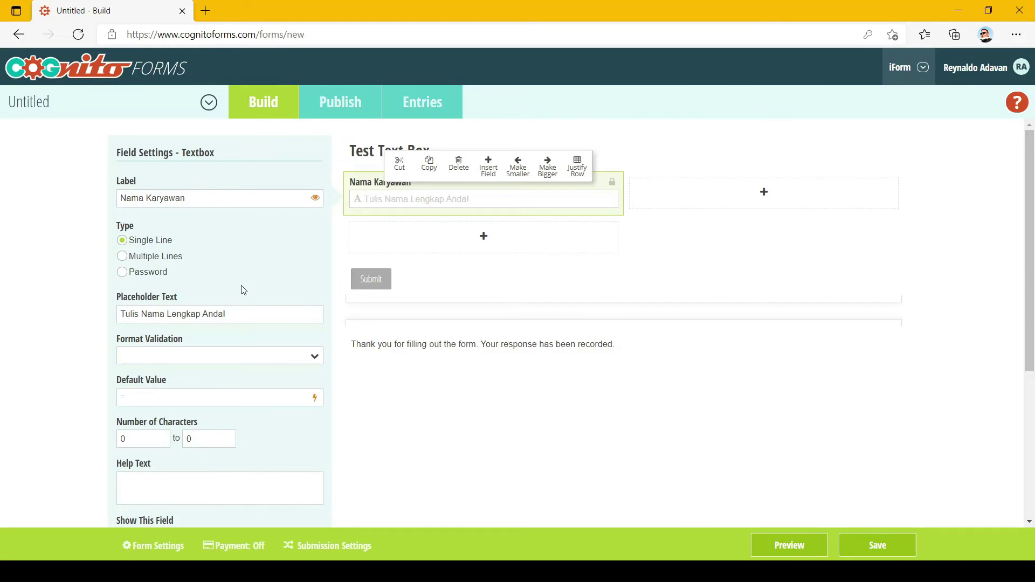
scroll(244, 291, "down", 1)
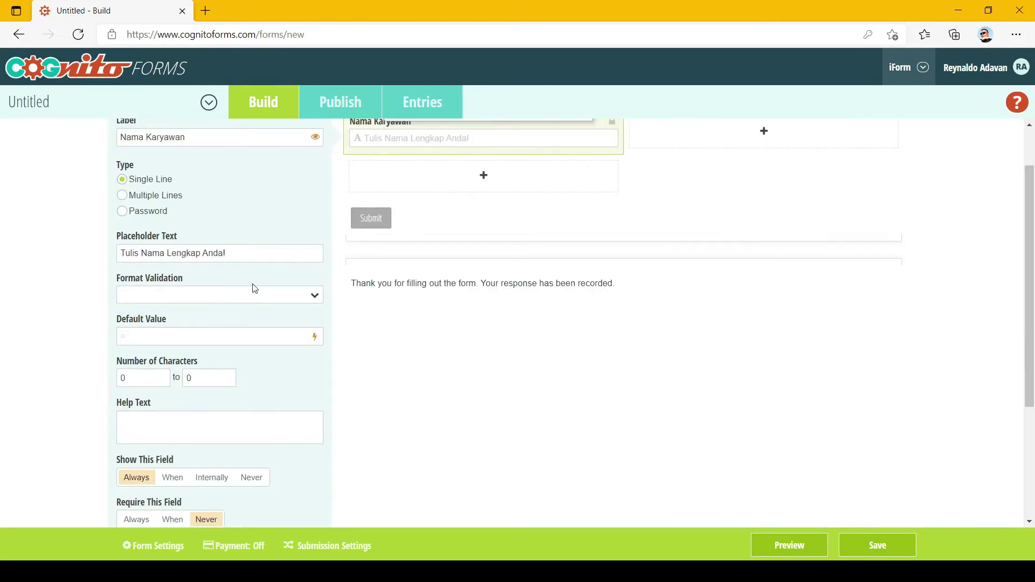
scroll(280, 288, "up", 1)
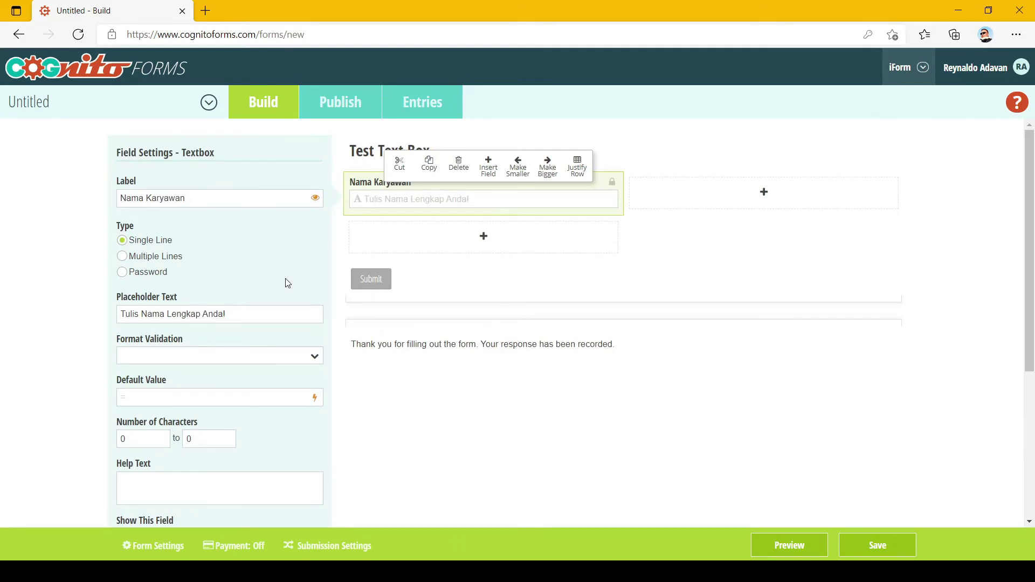
scroll(288, 283, "down", 1)
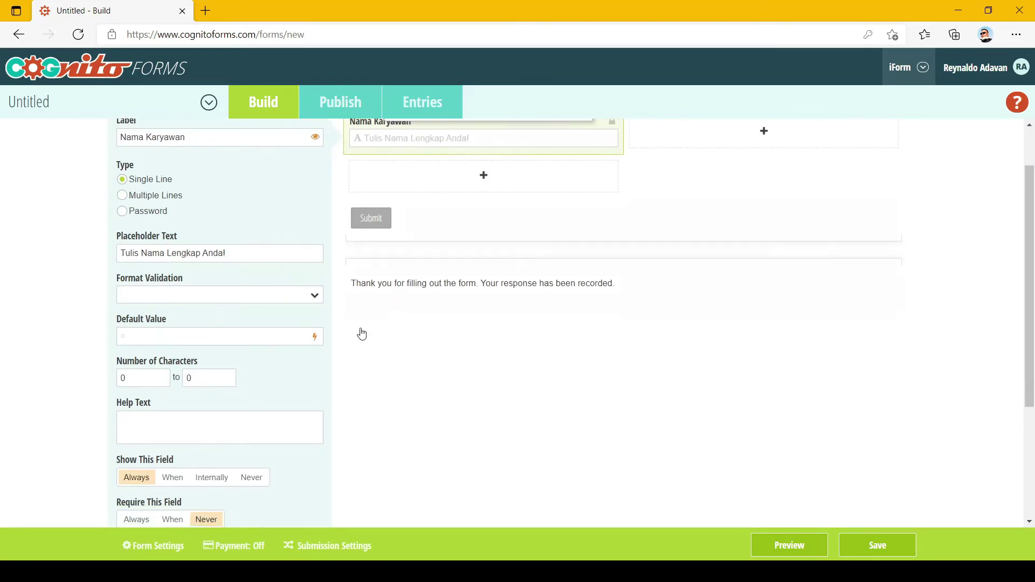
left_click(184, 424)
type("Tuliskan nama Anda")
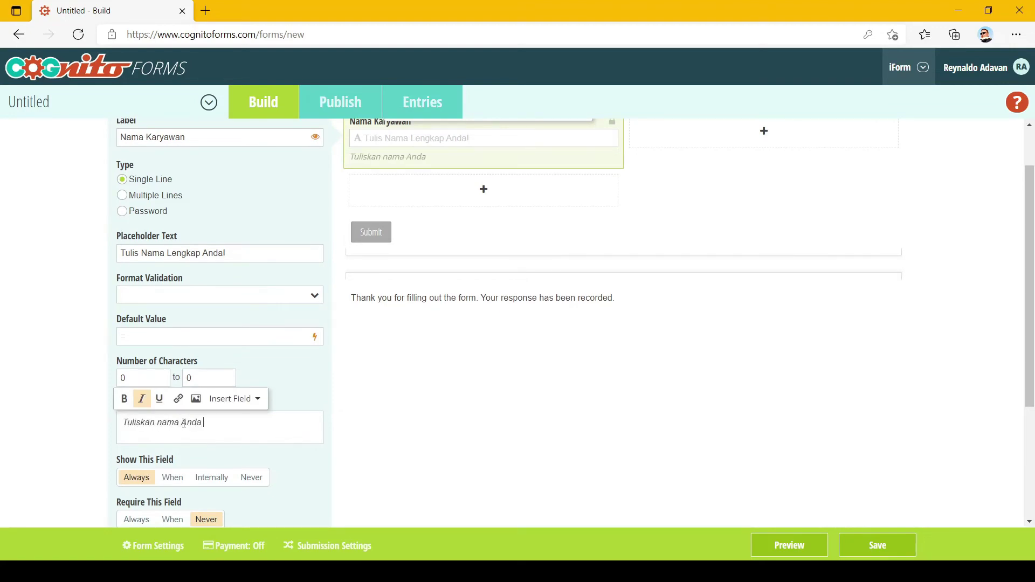
type(" mulai dari nama belakang baru nama depan")
scroll(670, 370, "up", 1)
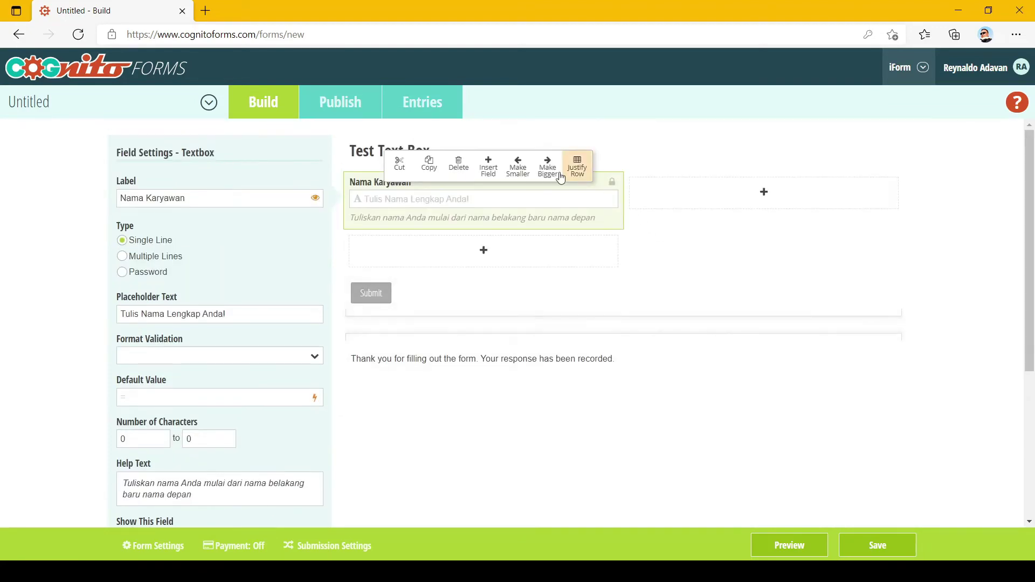
left_click(785, 539)
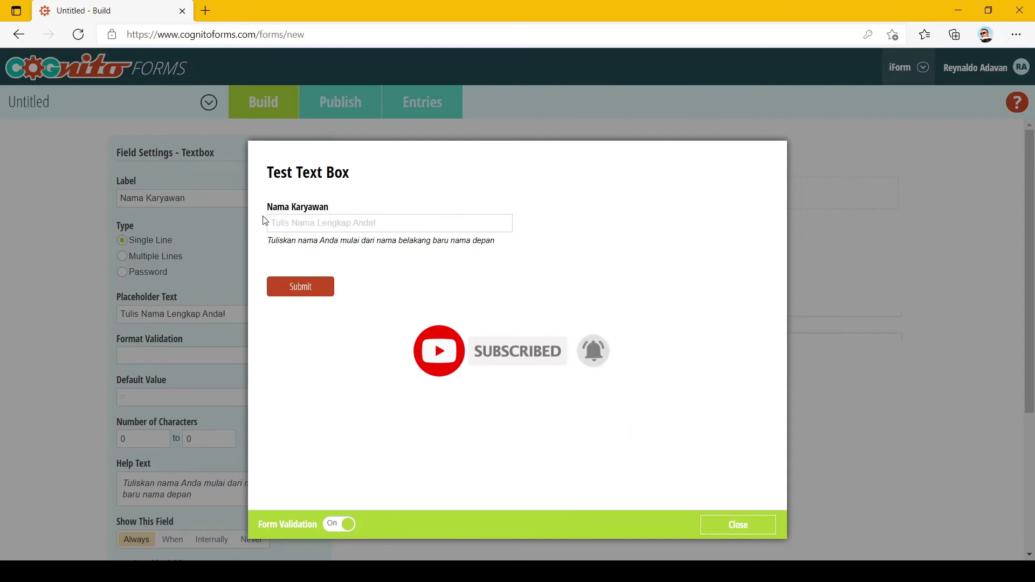
Leave the preview and scroll down through Nama Karyawan's Field Settings panel.
left_click(737, 525)
scroll(389, 402, "down", 1)
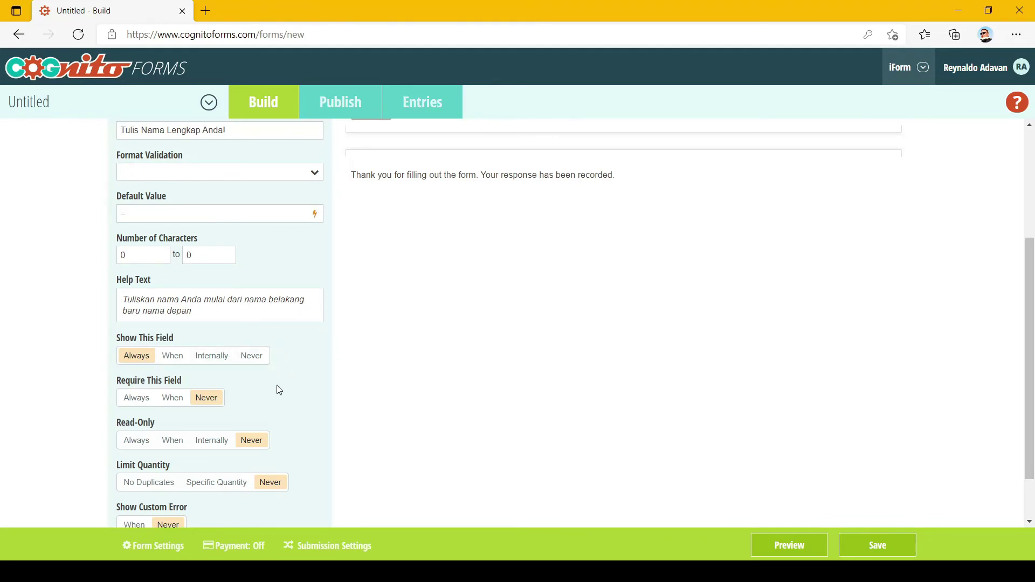
scroll(275, 307, "down", 1)
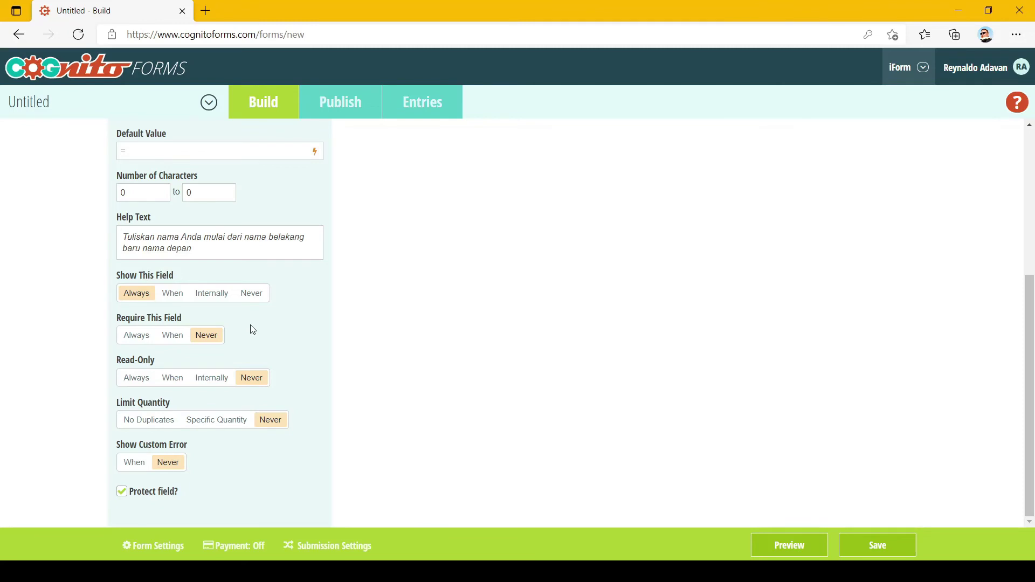
Set Require This Field to Always and confirm that an empty submit shows 'Nama Karyawan is required.'.
left_click(134, 343)
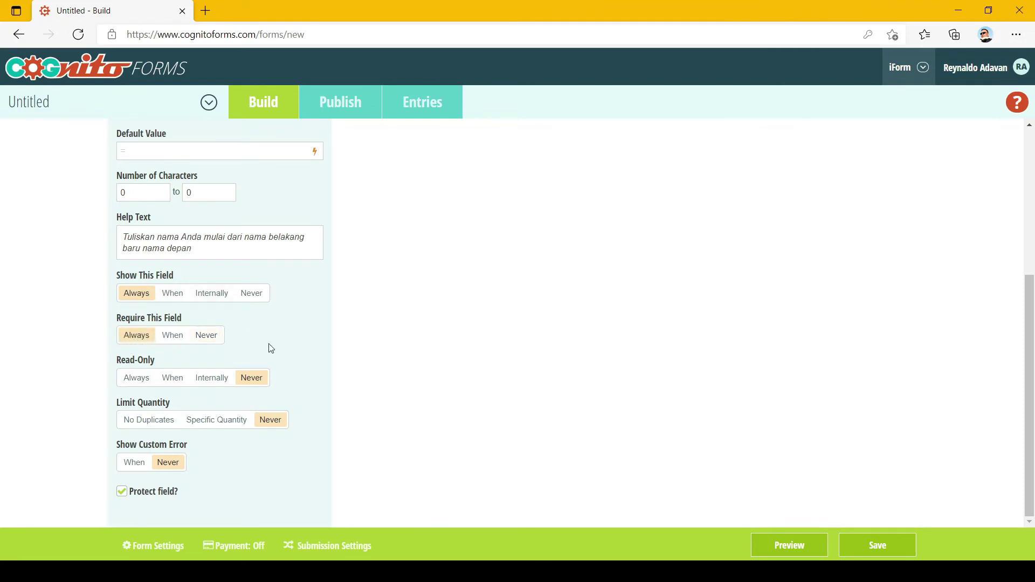
left_click(789, 546)
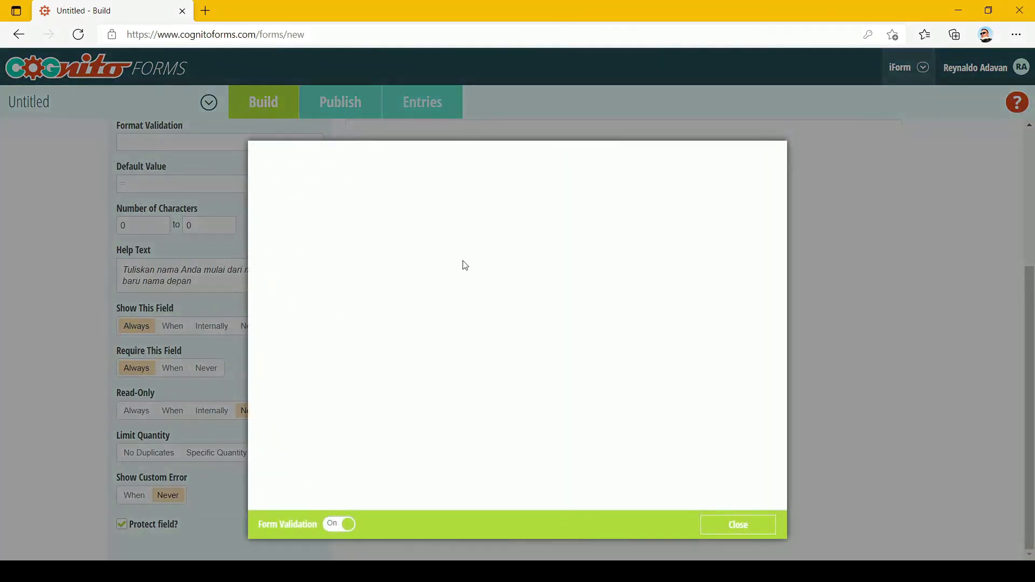
left_click(430, 224)
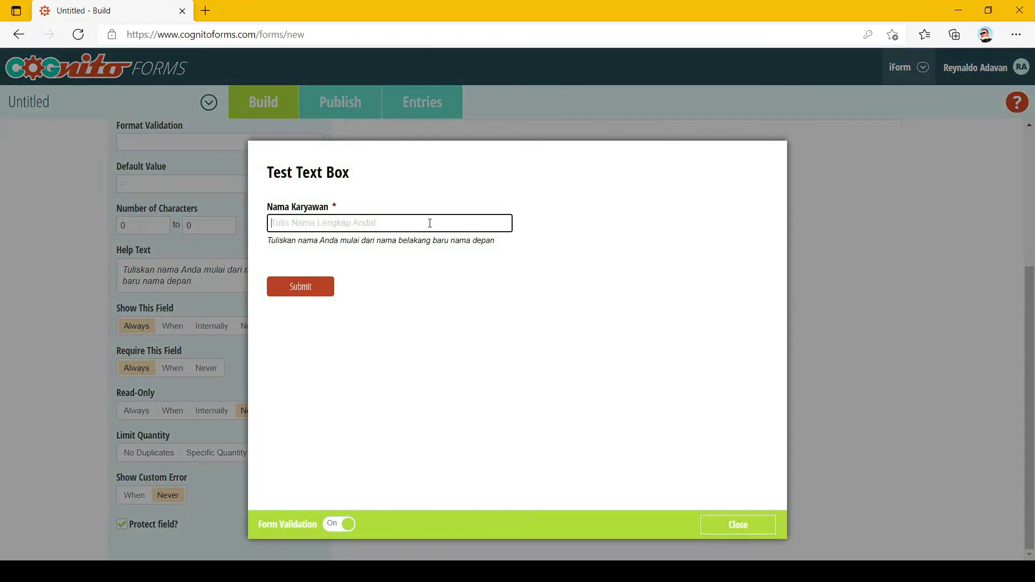
left_click(577, 239)
left_click(503, 226)
left_click(565, 244)
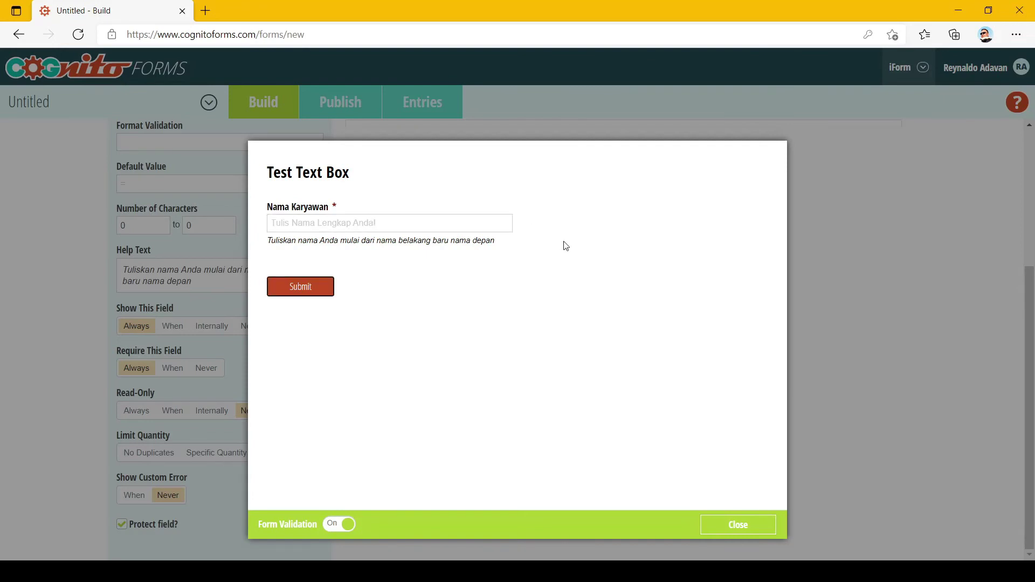
left_click(306, 293)
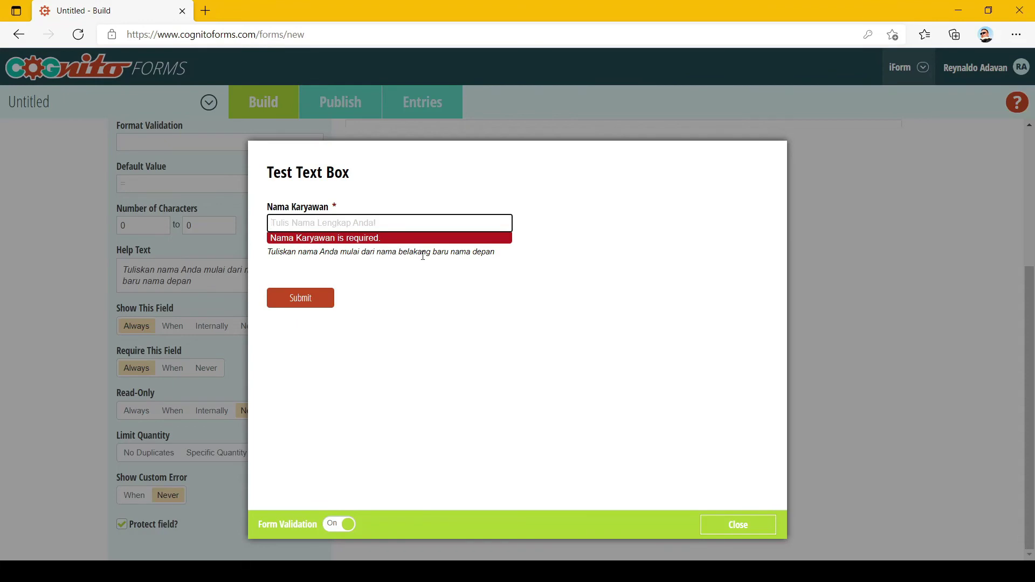
left_click(738, 529)
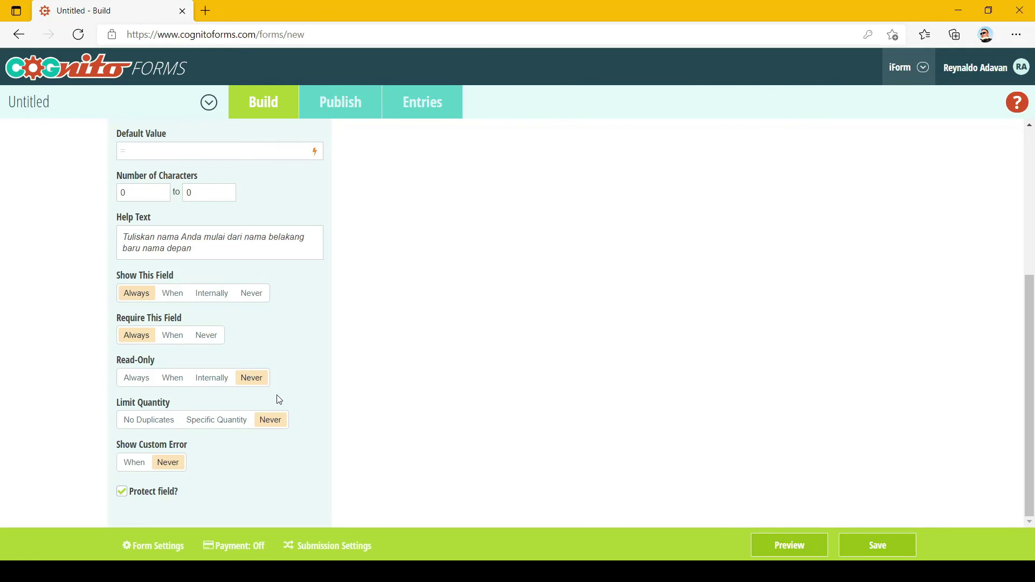
Set Nama Karyawan's Read-Only to Always and check the preview shows only its label.
left_click(128, 380)
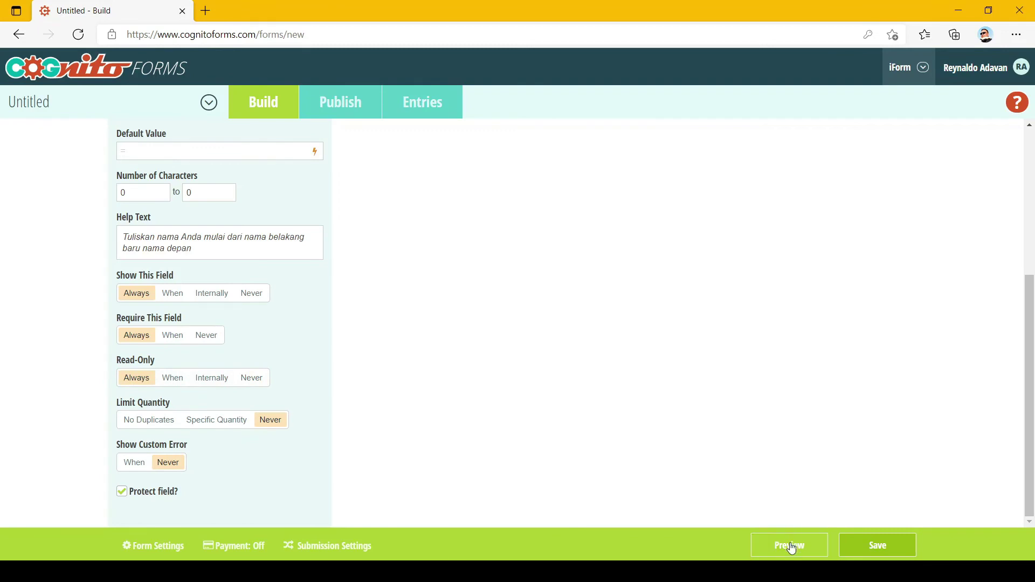
left_click(792, 546)
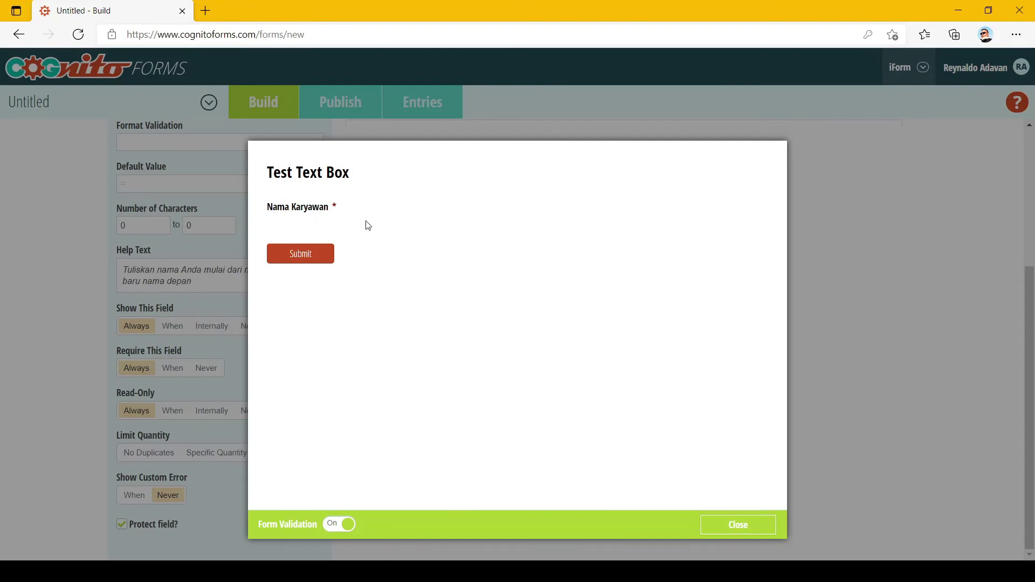
left_click(739, 525)
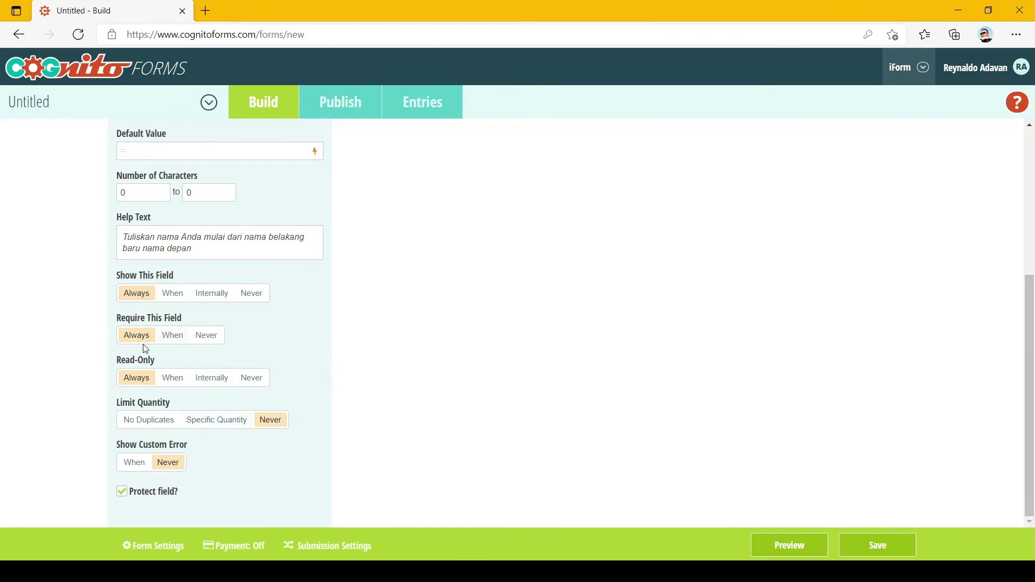
Switch Read-Only back to Never and set Limit Quantity to Specific Quantity.
left_click(257, 379)
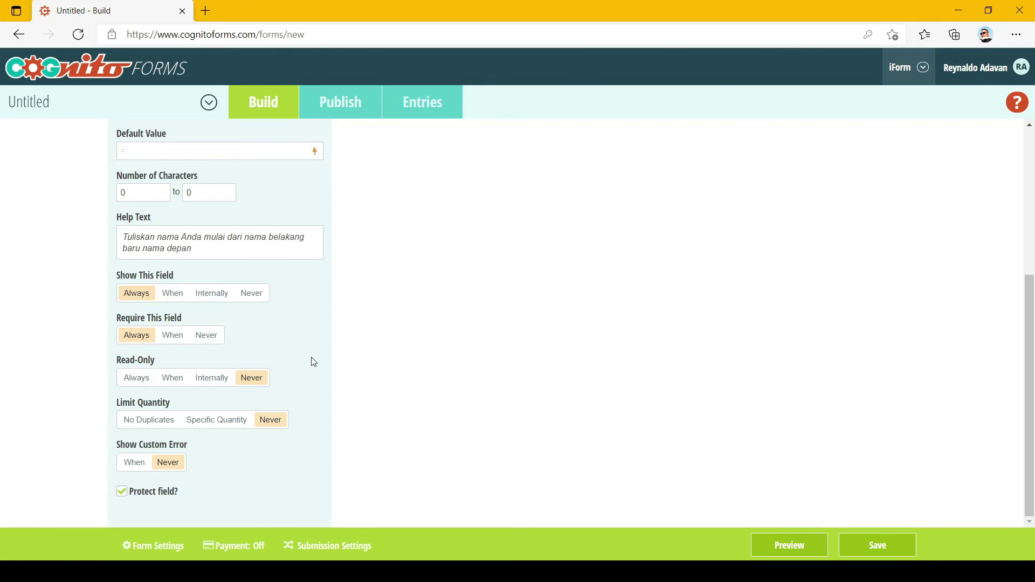
left_click(224, 420)
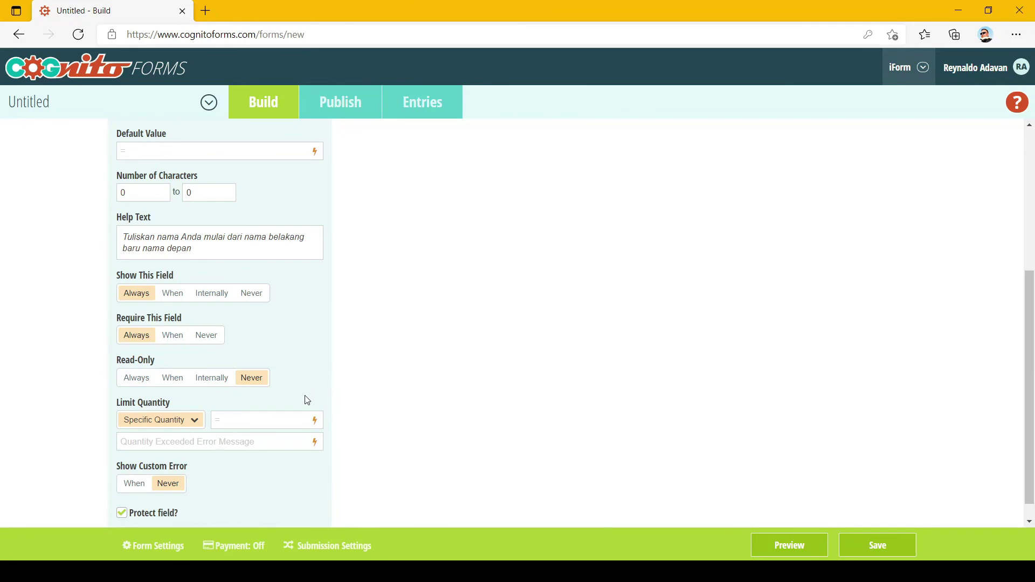
Return Nama Karyawan's Limit Quantity to Never.
left_click(274, 420)
left_click(194, 420)
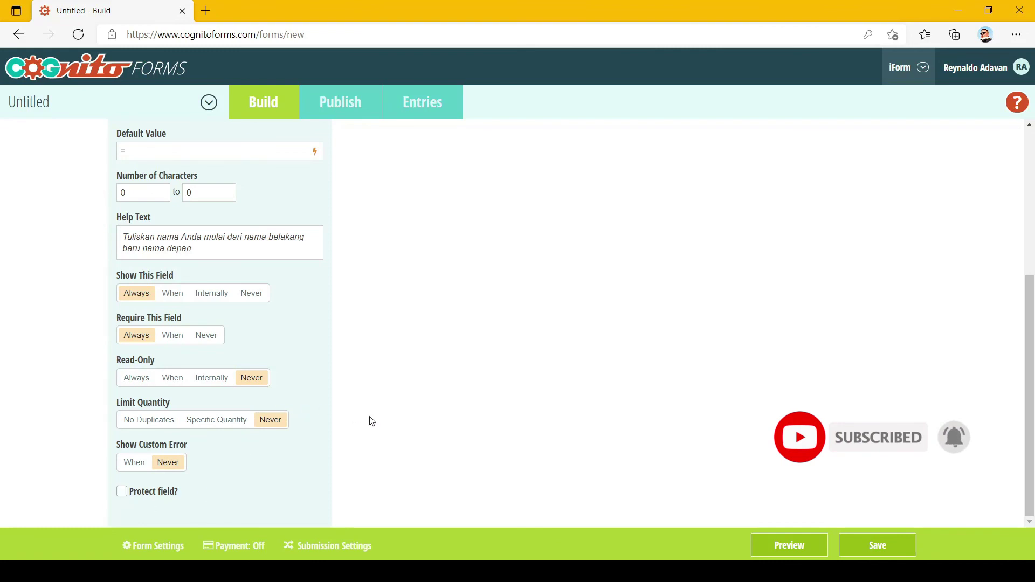
scroll(370, 420, "up", 5)
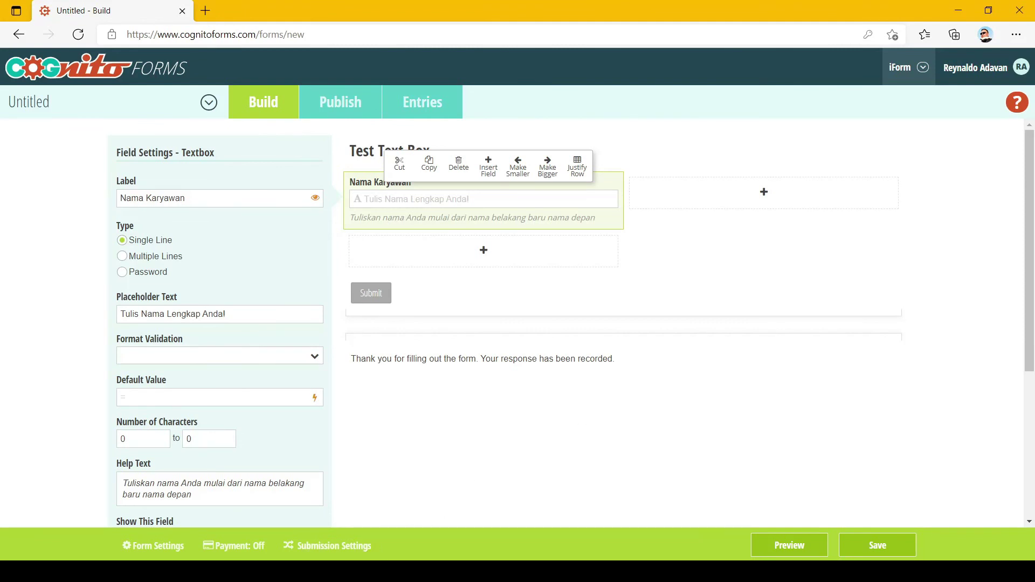
left_click(348, 572)
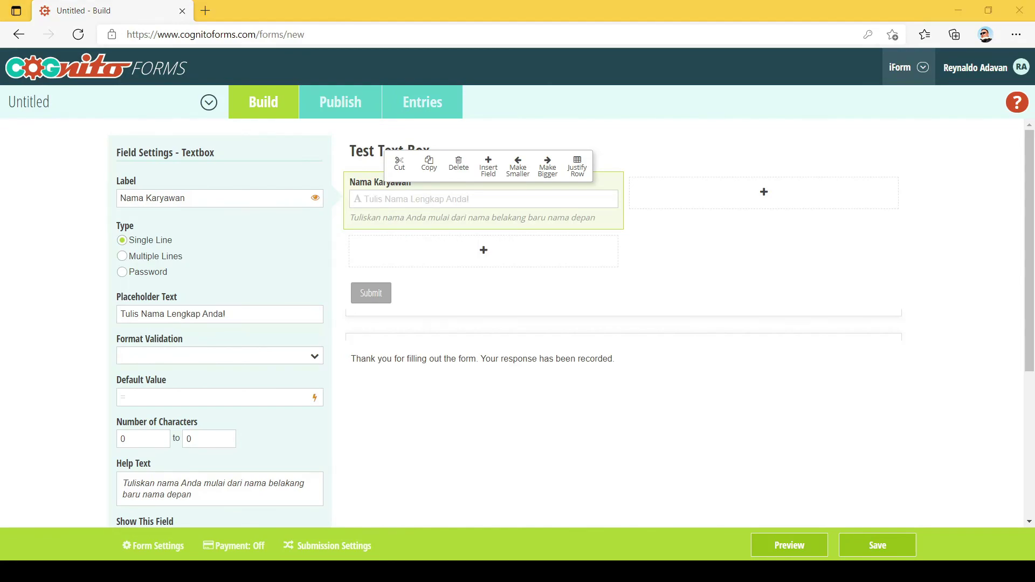